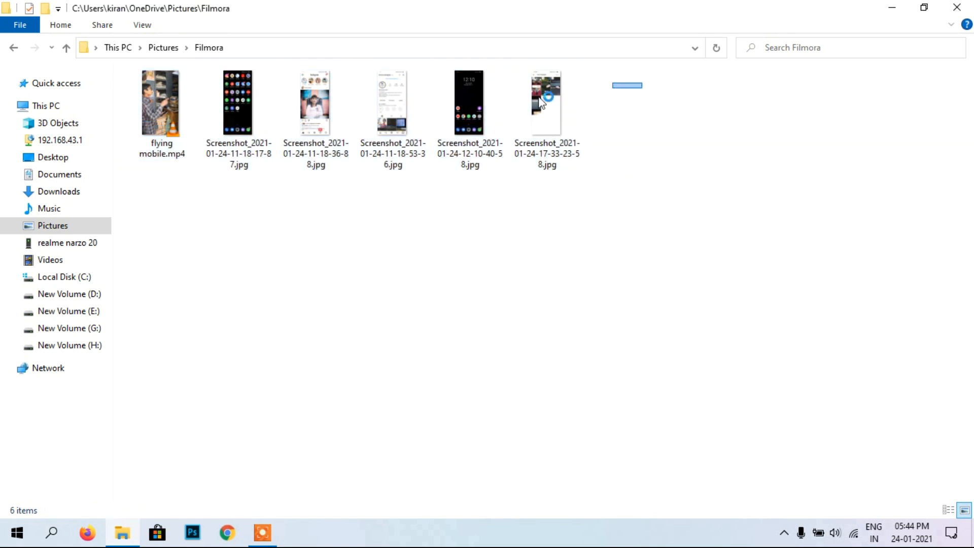
- Play flying mobile.mp4 from the Filmora pictures folder to preview the footage, and close the player
left_click_drag(724, 108, 165, 147)
double_click(165, 114)
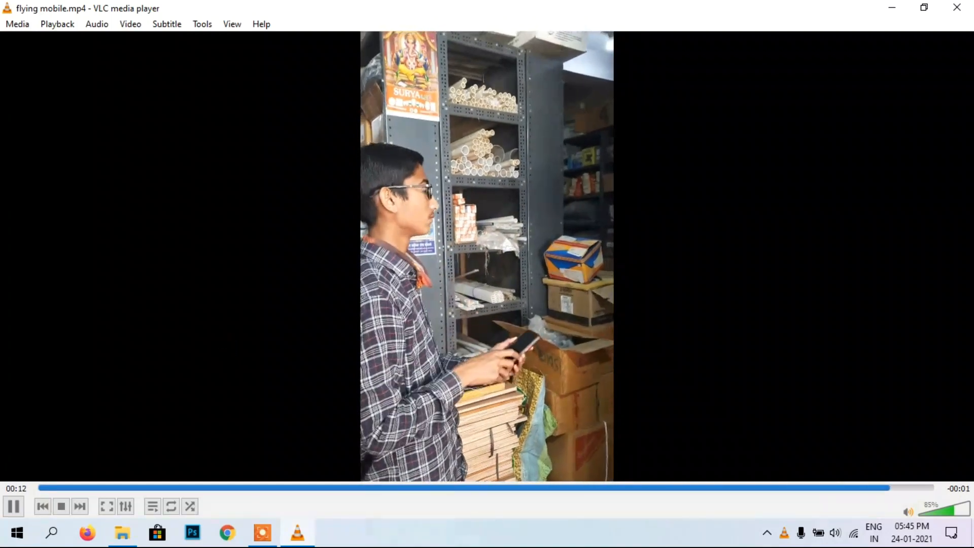
left_click(957, 7)
- Look through the phone screenshots in the Filmora folder one after another, and close the photo viewer
double_click(244, 118)
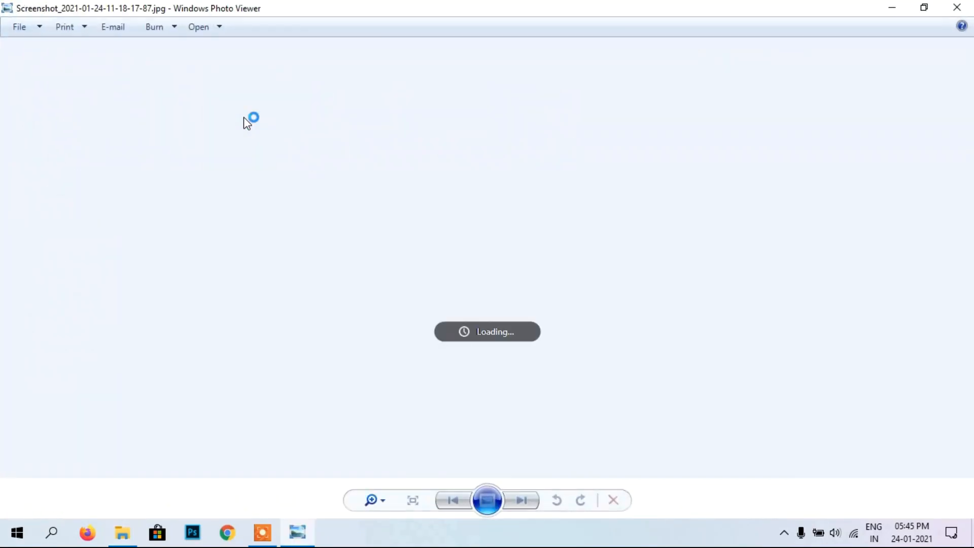
left_click(523, 499)
left_click(523, 500)
left_click(522, 501)
left_click(522, 501)
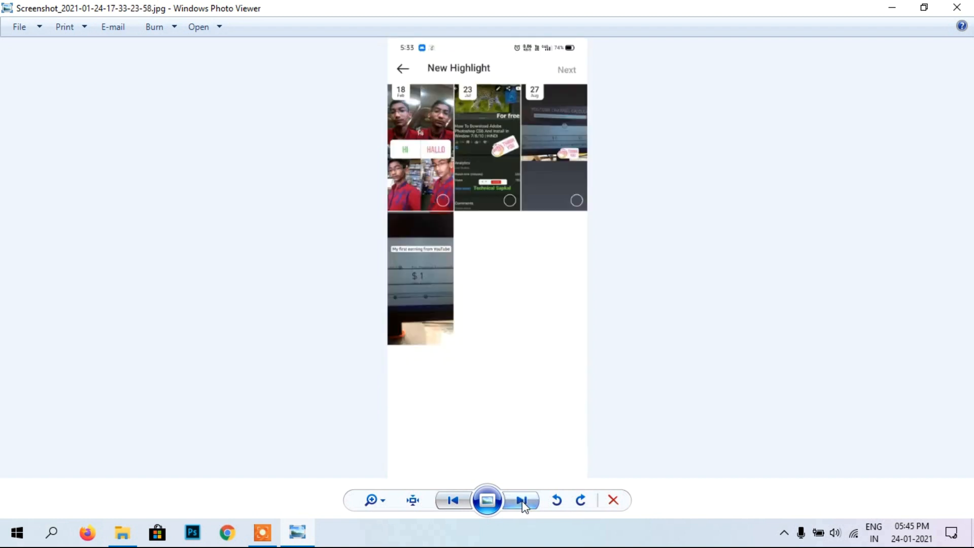
left_click(523, 501)
left_click(956, 7)
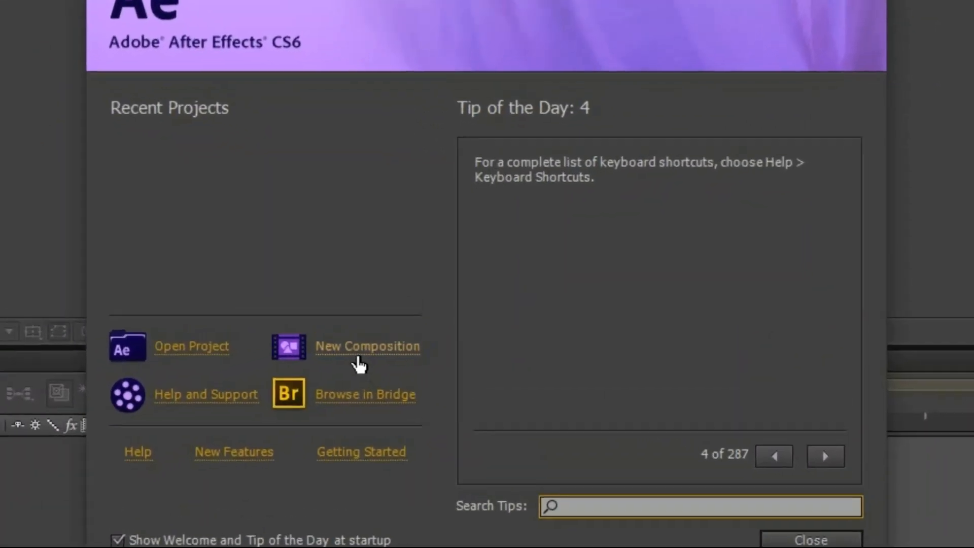
- Start a new composition in After Effects with a custom size of 1080 px width and 1920 px height
left_click(358, 357)
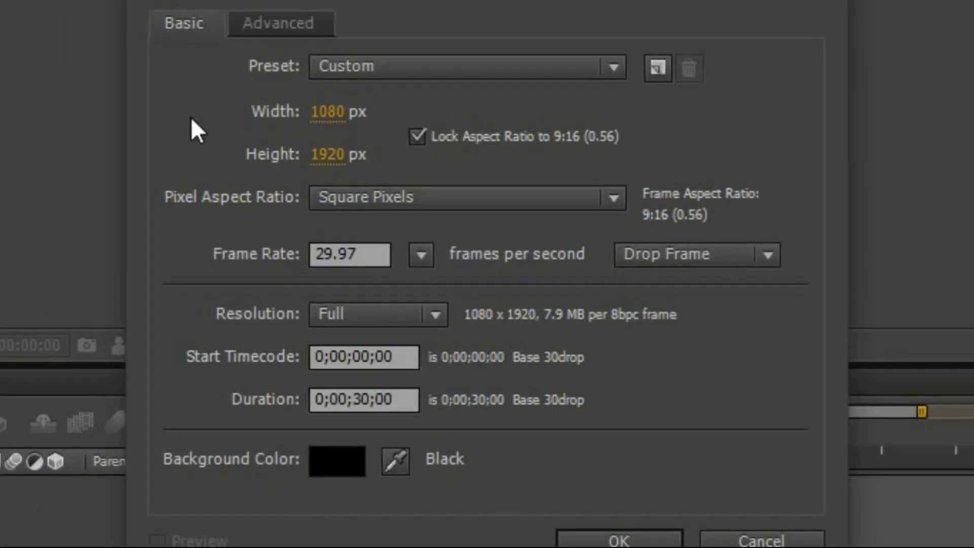
left_click(366, 66)
key("Escape")
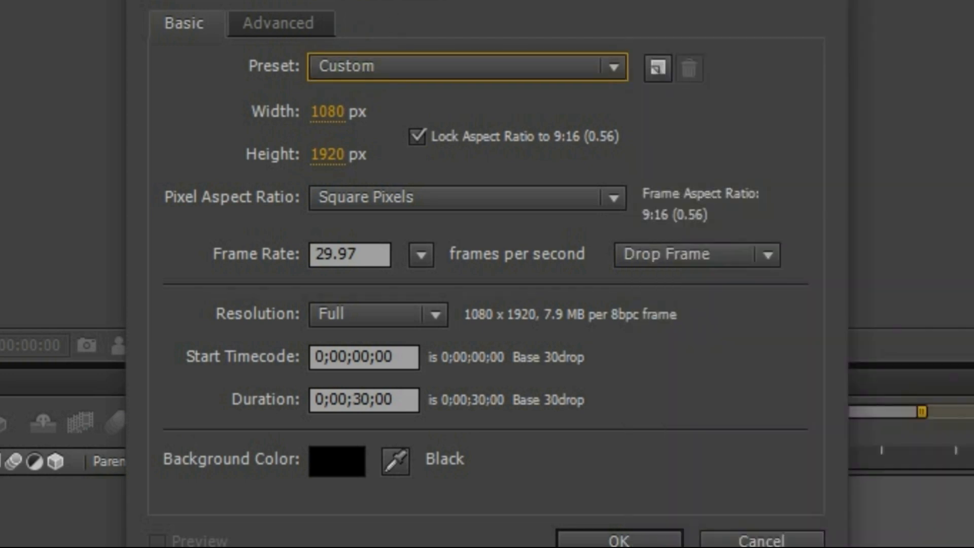
left_click(341, 108)
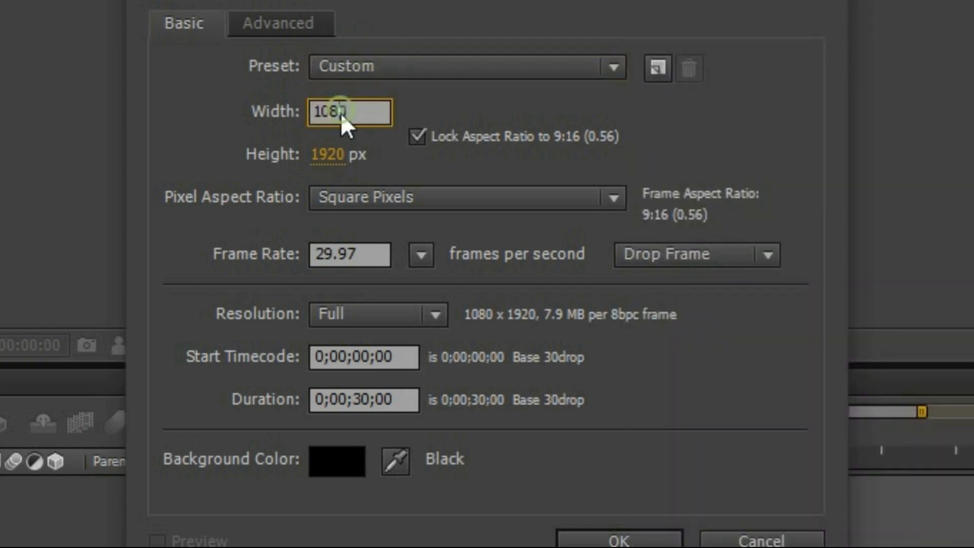
type("1080")
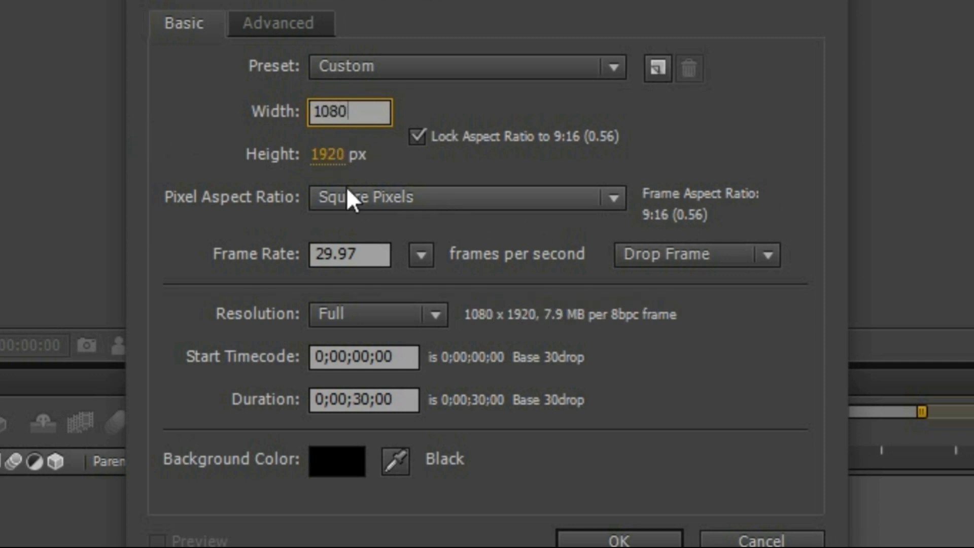
left_click(329, 157)
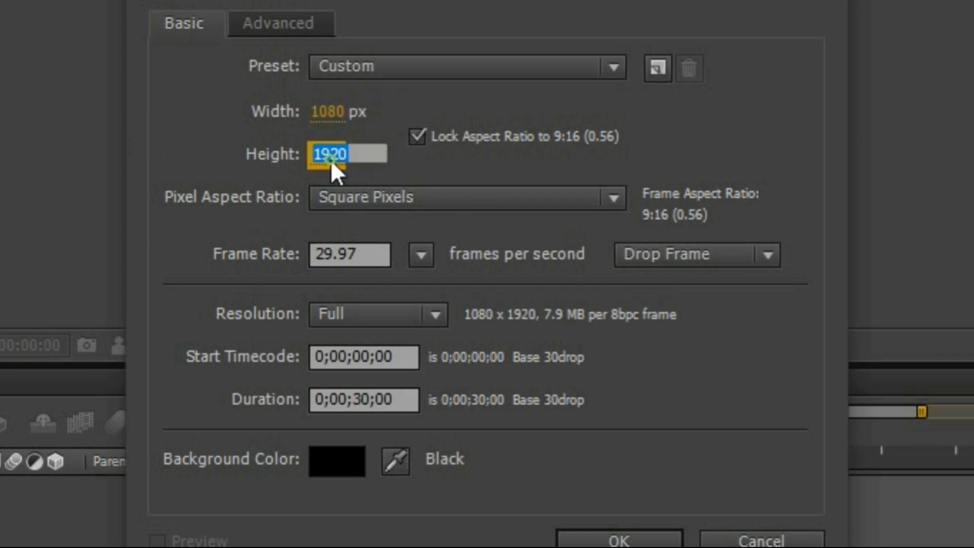
type("1920")
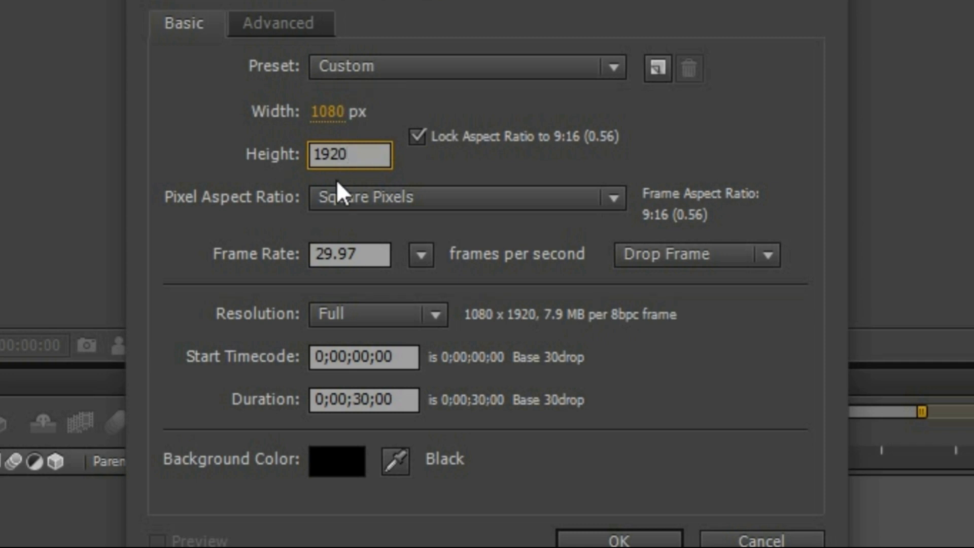
- Set the composition's frame rate to 24 frames per second and create the composition
left_click(486, 135)
left_click(455, 133)
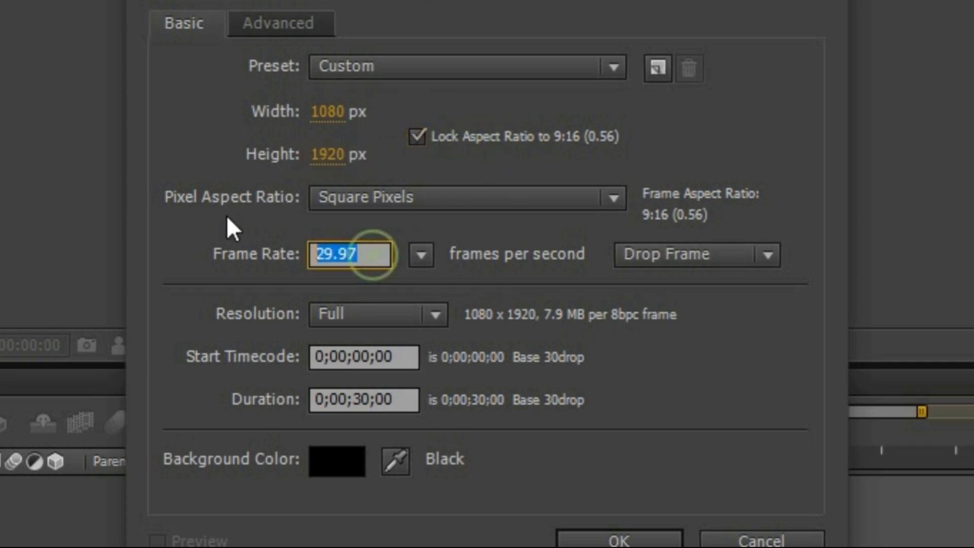
type("24")
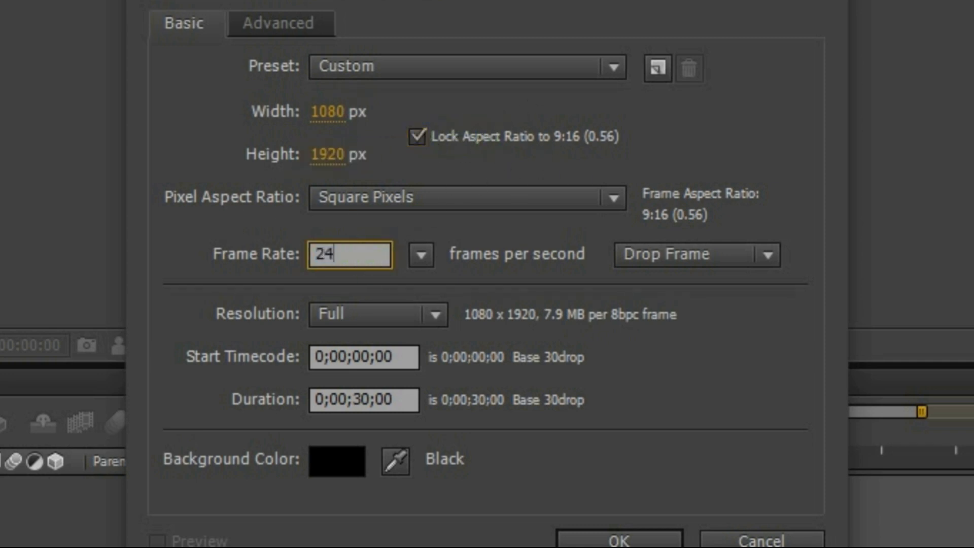
left_click(197, 292)
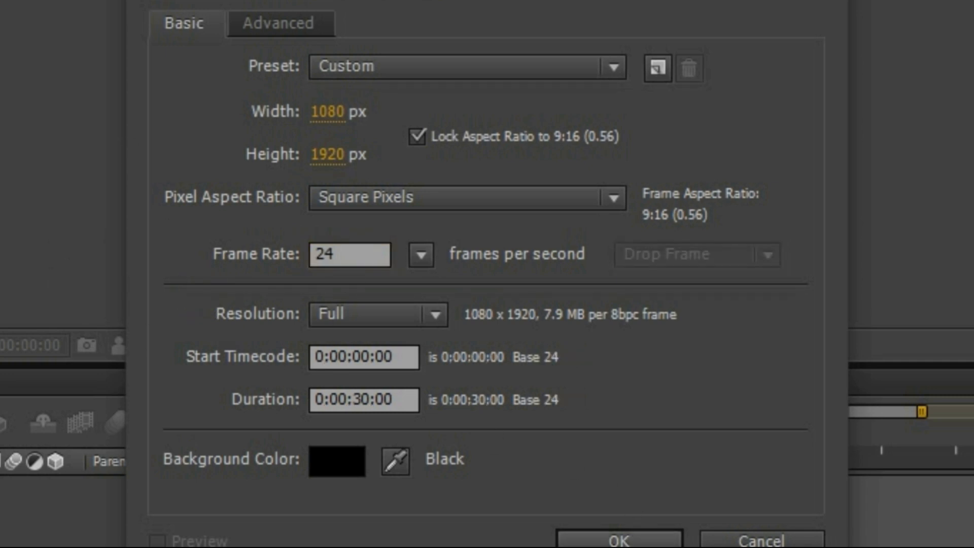
left_click(611, 543)
left_click(174, 308)
left_click(176, 53)
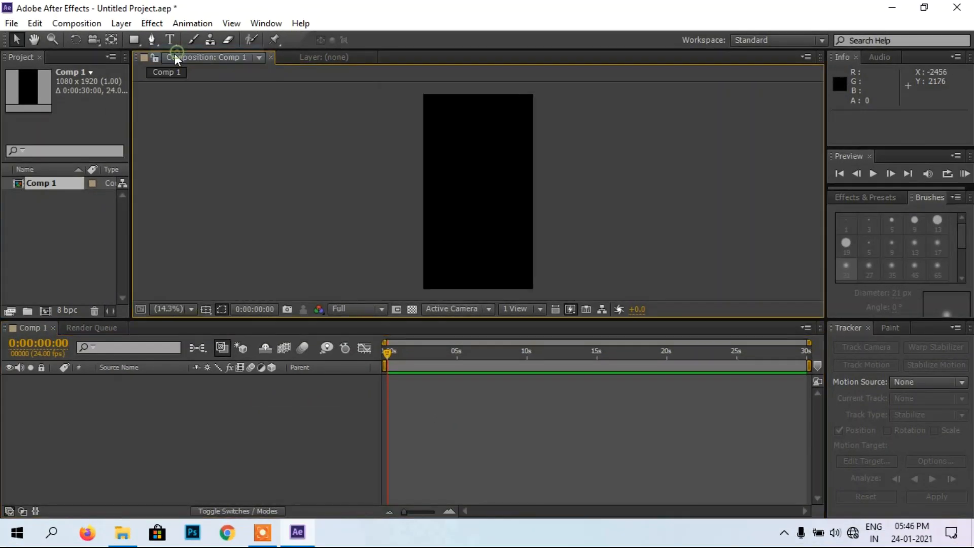
- Import flying mobile.mp4 and the five screenshot JPG files from the Filmora folder into the project
right_click(35, 213)
mouse_move(69, 270)
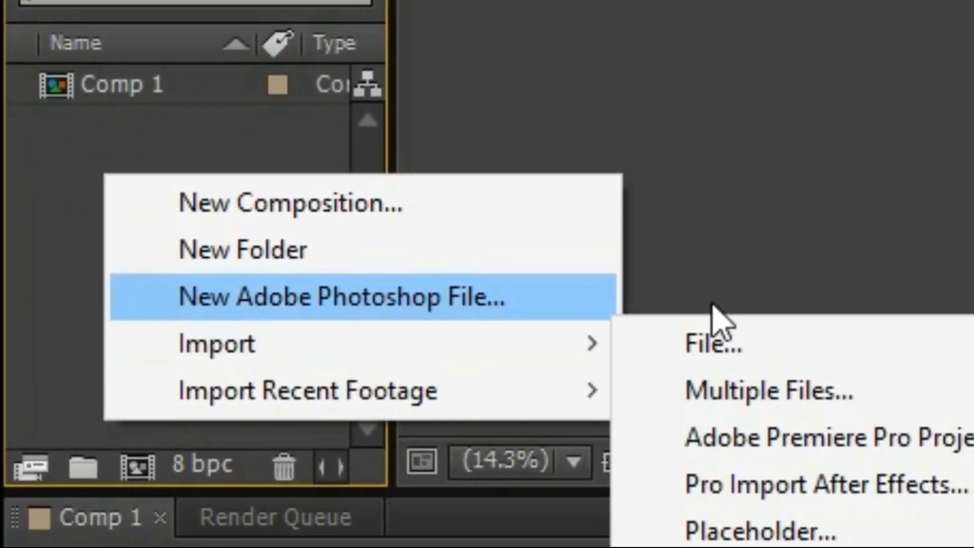
left_click(720, 343)
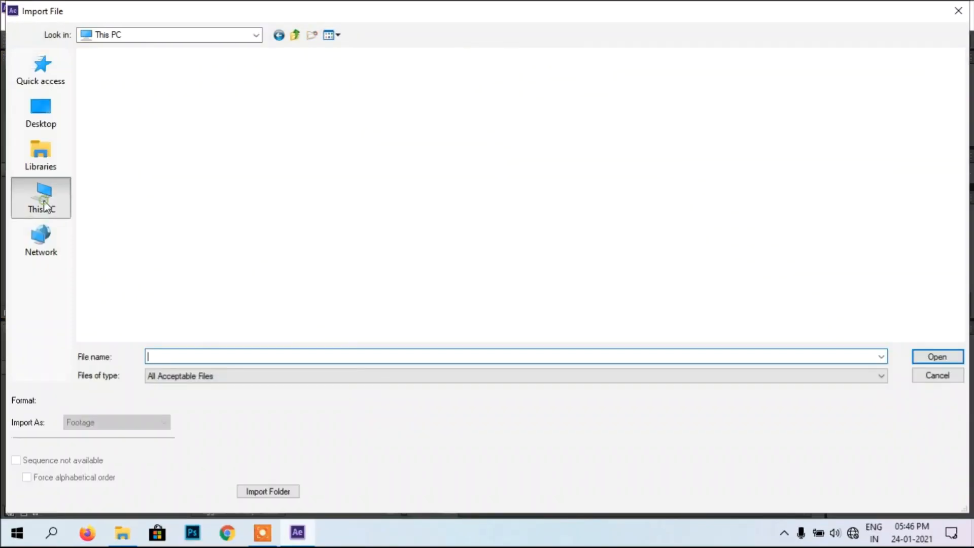
double_click(172, 131)
double_click(263, 124)
left_click_drag(531, 116, 144, 120)
left_click(936, 356)
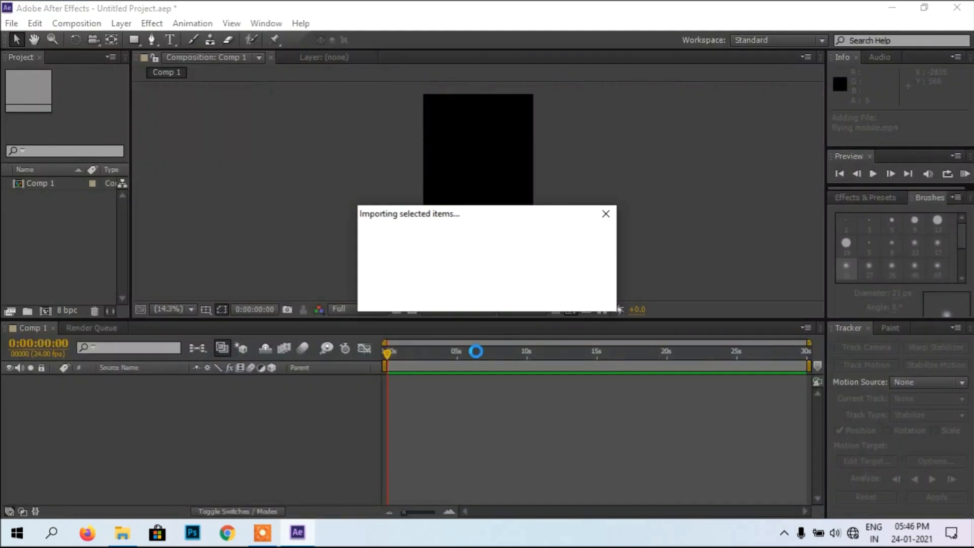
- Add flying mobile.mp4 to the Comp 1 timeline as a layer starting at 0 seconds
left_click(88, 280)
left_click(34, 196)
left_click_drag(37, 198, 456, 541)
left_click_drag(57, 406, 298, 480)
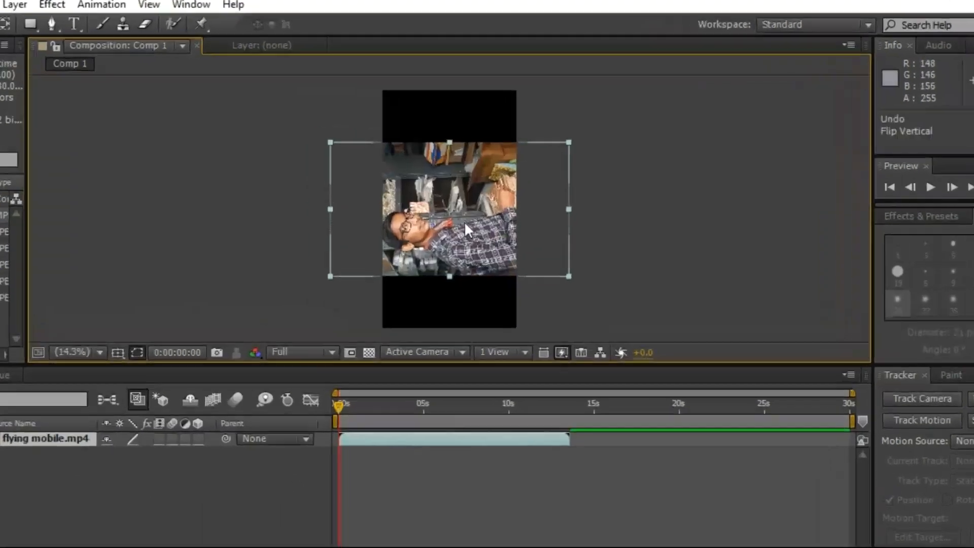
- Rotate the flying mobile.mp4 layer by 90 degrees so it fills the vertical frame
right_click(495, 200)
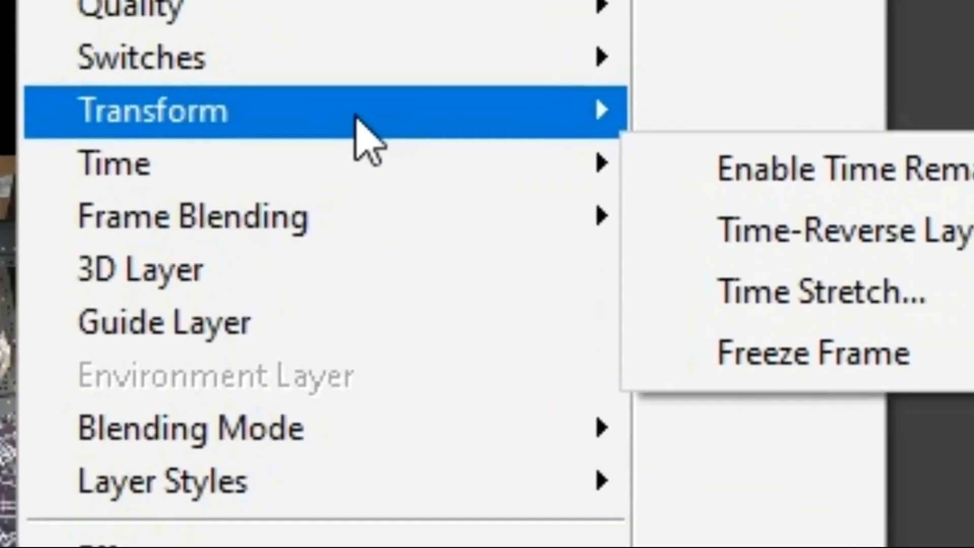
mouse_move(358, 122)
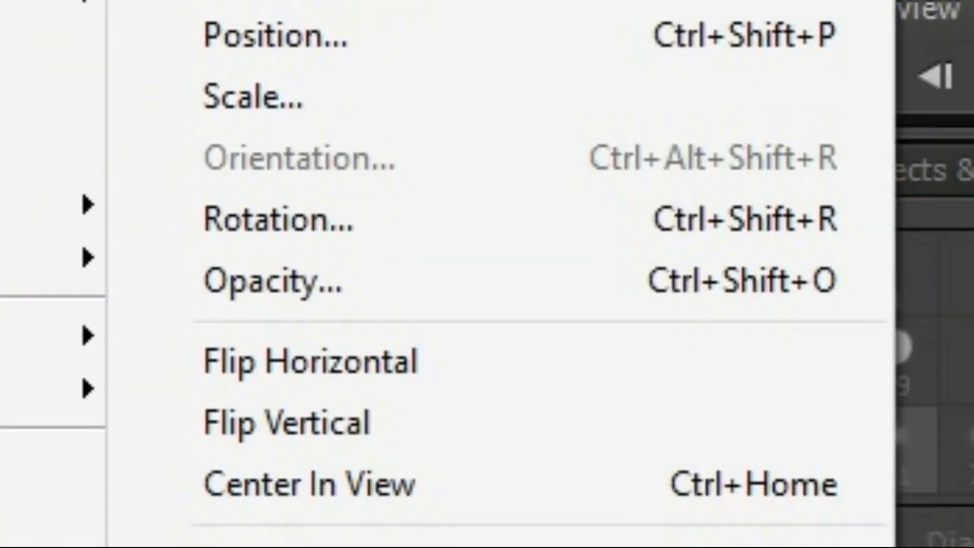
left_click(354, 223)
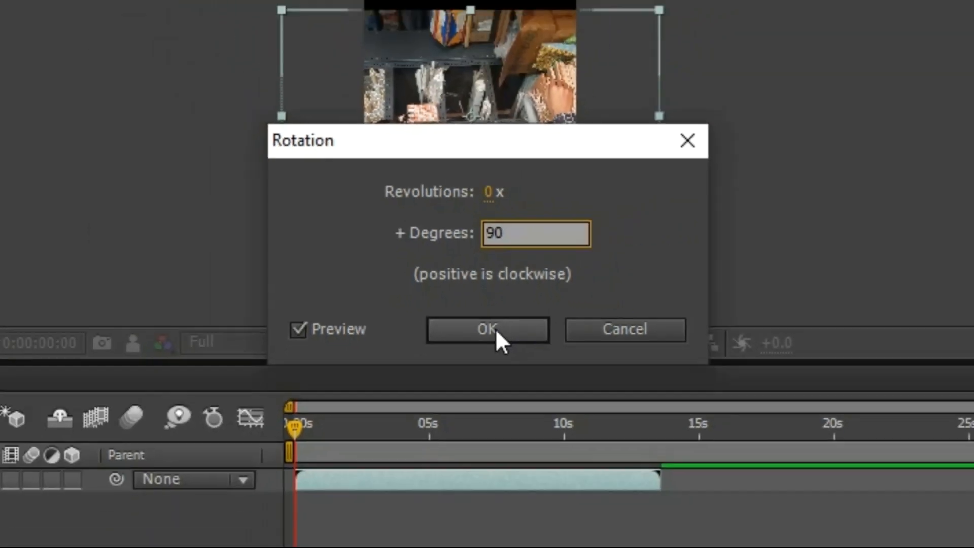
left_click(489, 367)
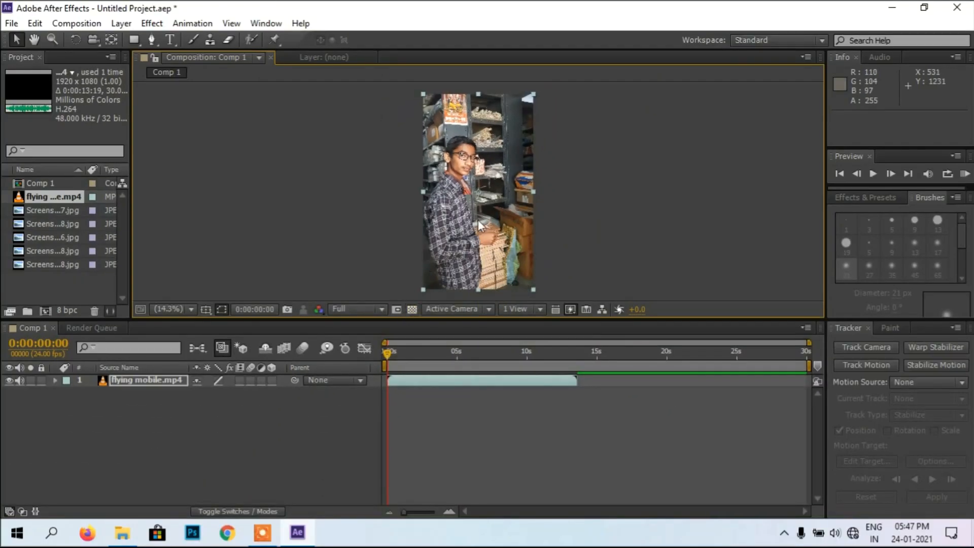
- Move the current time to about 0:00:02:06, with the hands and phone framed at 100% magnification
scroll(479, 220, "up", 4)
key("space")
left_click_drag(486, 231, 377, 144)
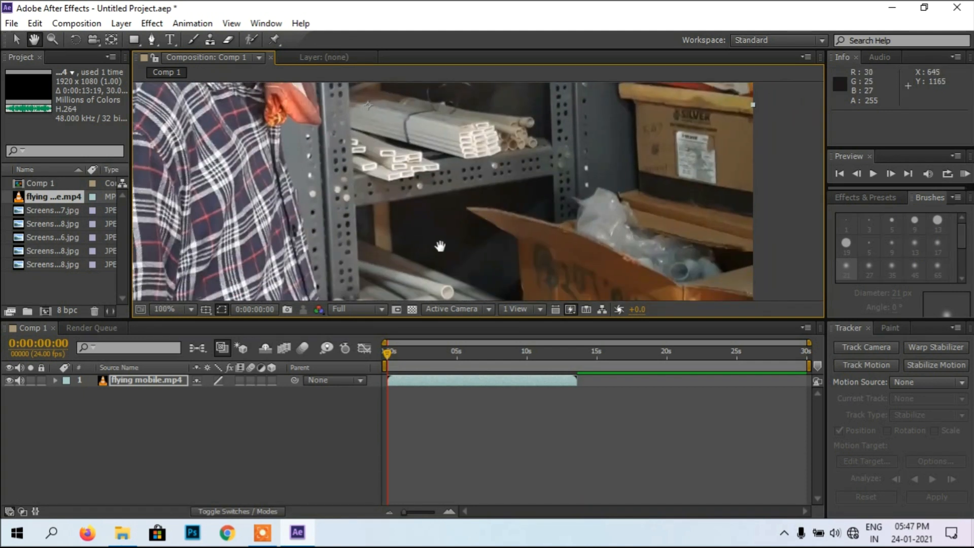
left_click_drag(447, 258, 387, 158)
left_click_drag(480, 263, 412, 176)
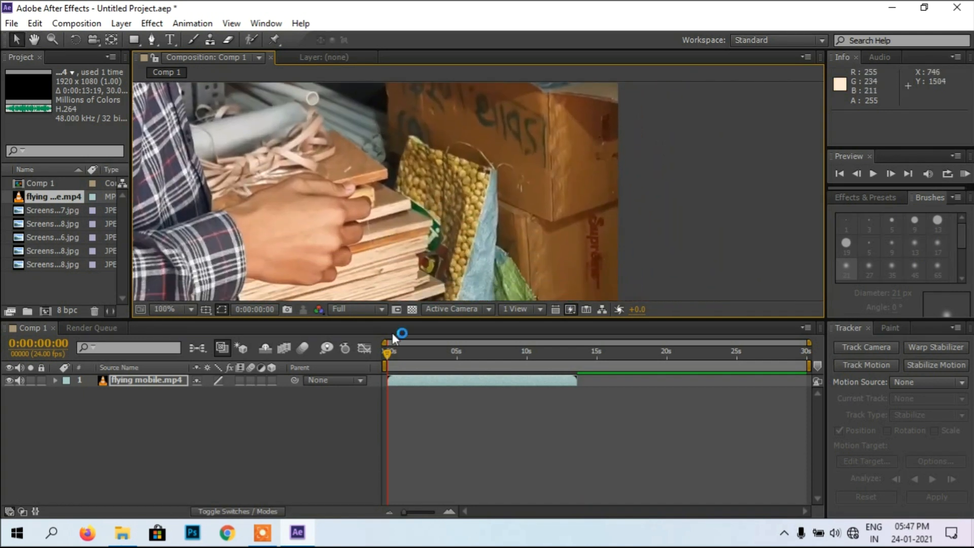
left_click_drag(386, 357, 418, 359)
left_click_drag(346, 154, 380, 239)
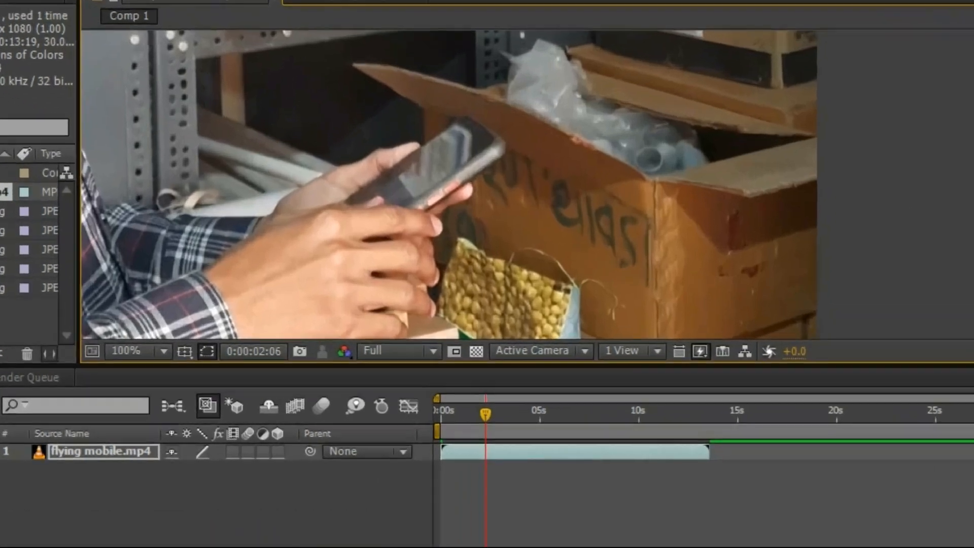
- Show the Tracker controls and start Track Motion on the flying mobile.mp4 layer
left_click(266, 24)
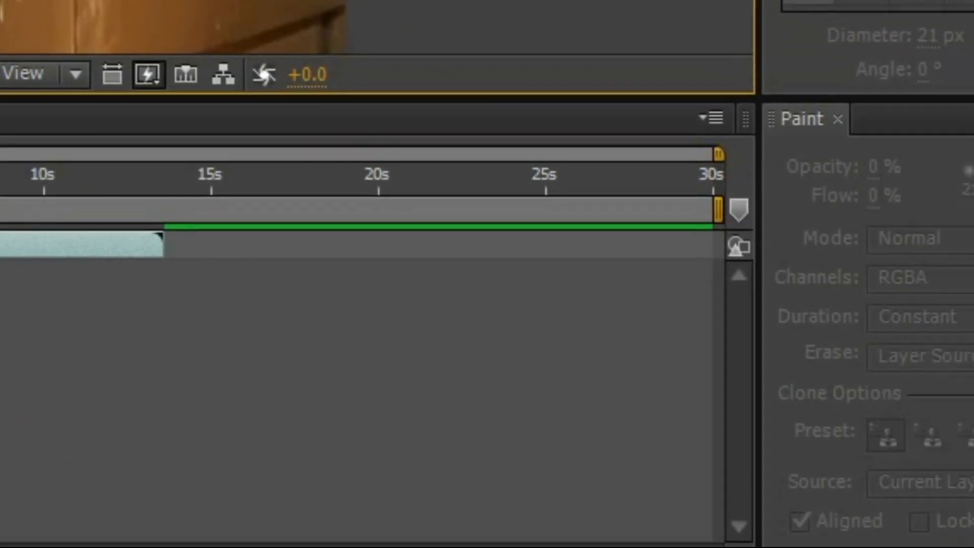
left_click(20, 142)
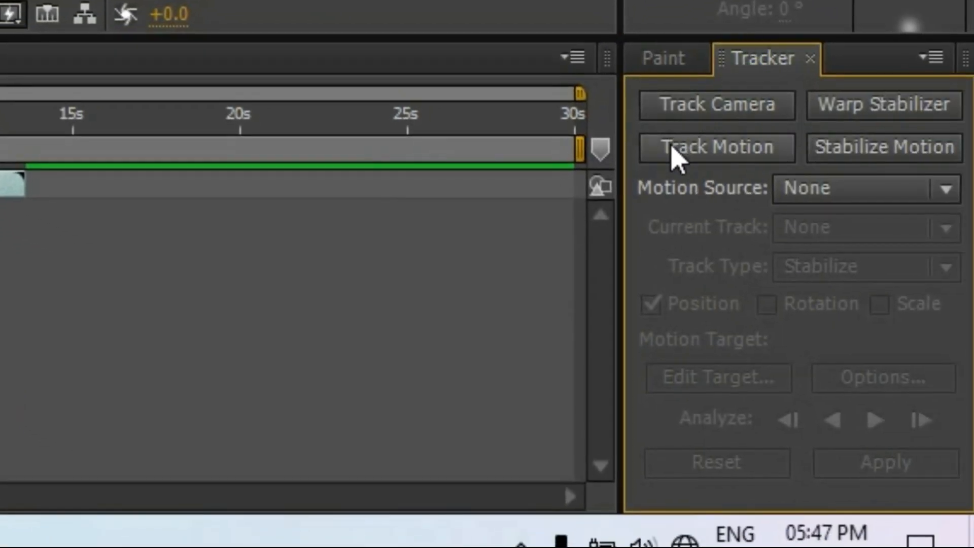
left_click(677, 157)
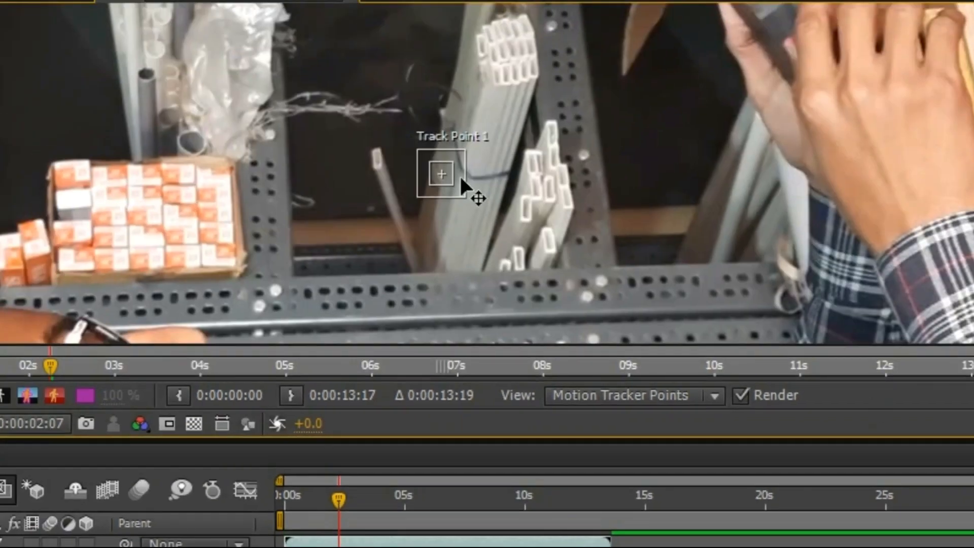
- Place Track Point 1 on the phone's upper corner and analyze its position forward through the clip
left_click_drag(586, 190, 428, 234)
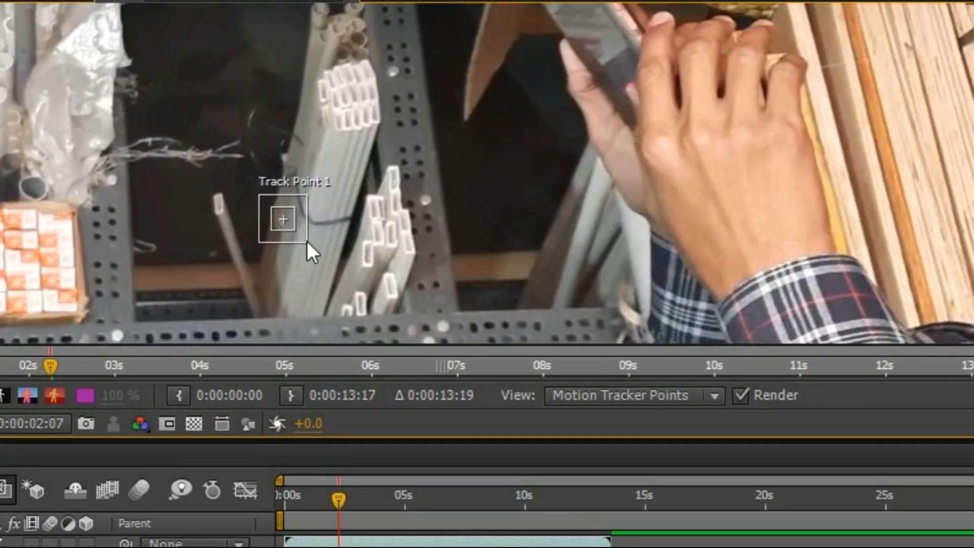
left_click_drag(309, 242, 583, 137)
left_click_drag(682, 109, 600, 288)
left_click_drag(499, 257, 519, 151)
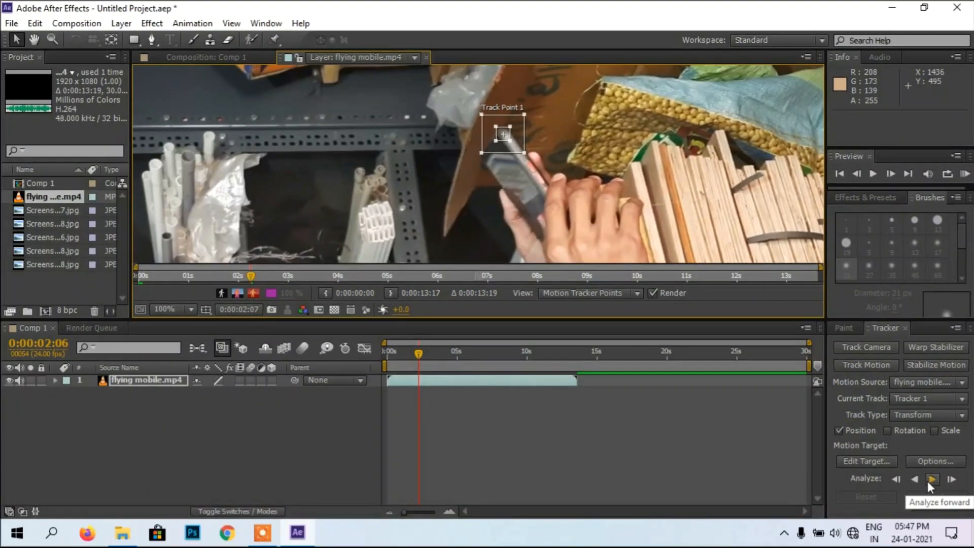
left_click(931, 479)
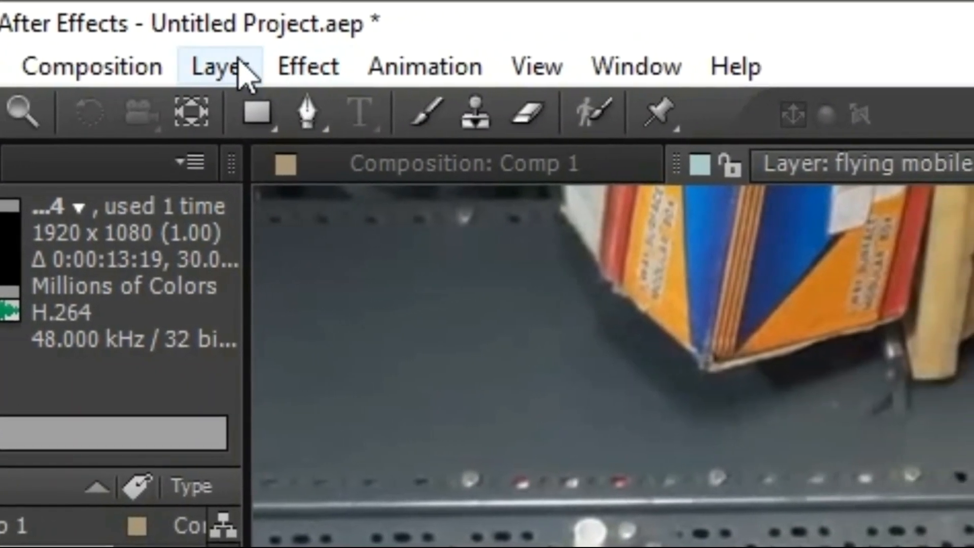
- Add a new null object layer to the composition
left_click(272, 65)
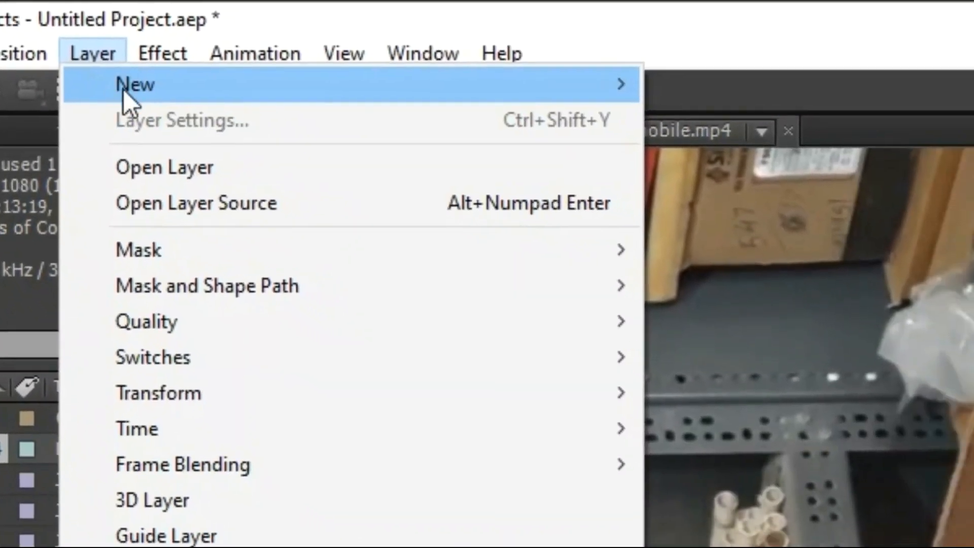
mouse_move(281, 101)
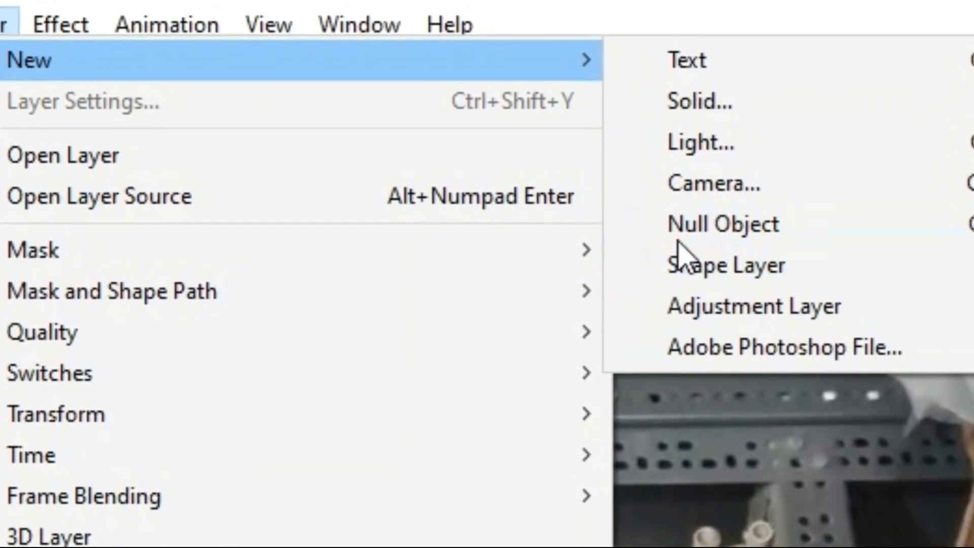
left_click(730, 230)
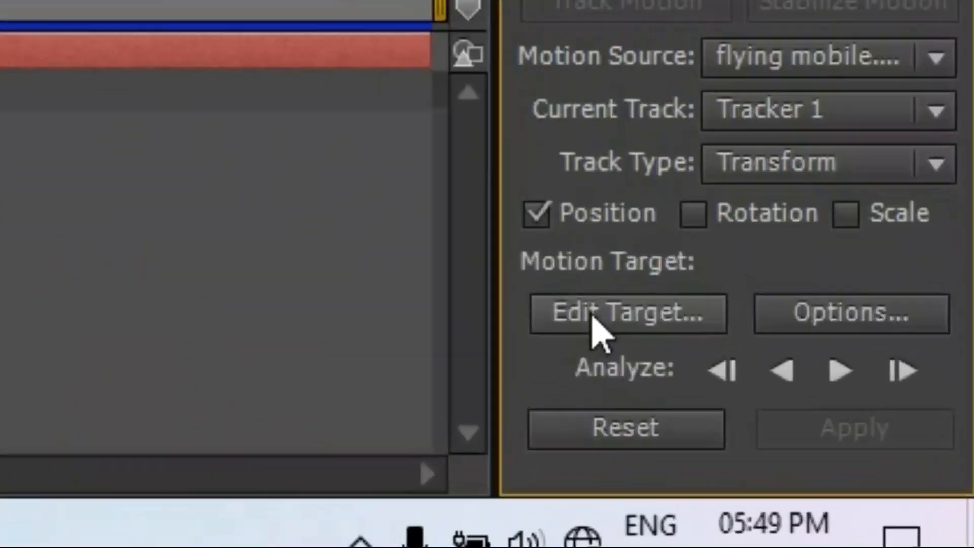
- Set Null 1 as the motion target and apply the track to its X and Y dimensions
left_click(857, 462)
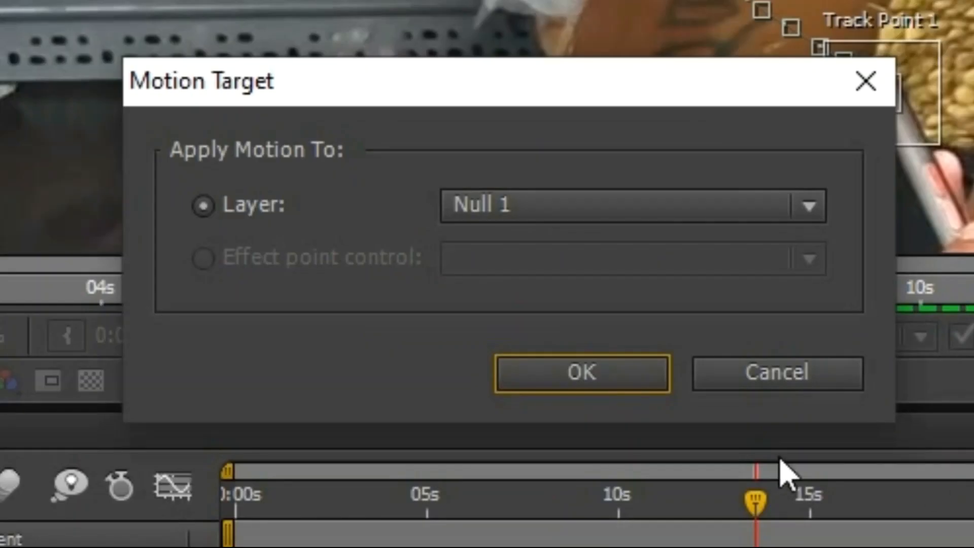
left_click(571, 380)
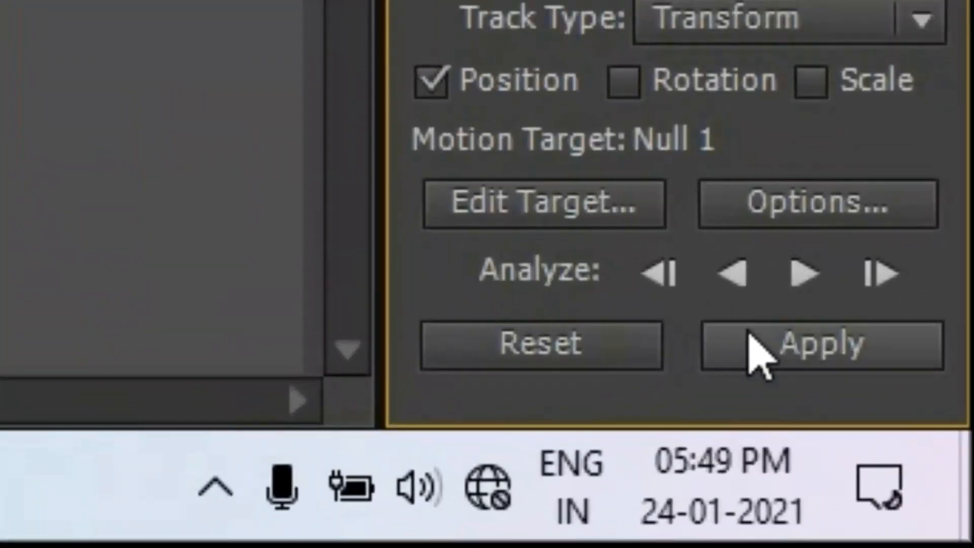
left_click(921, 496)
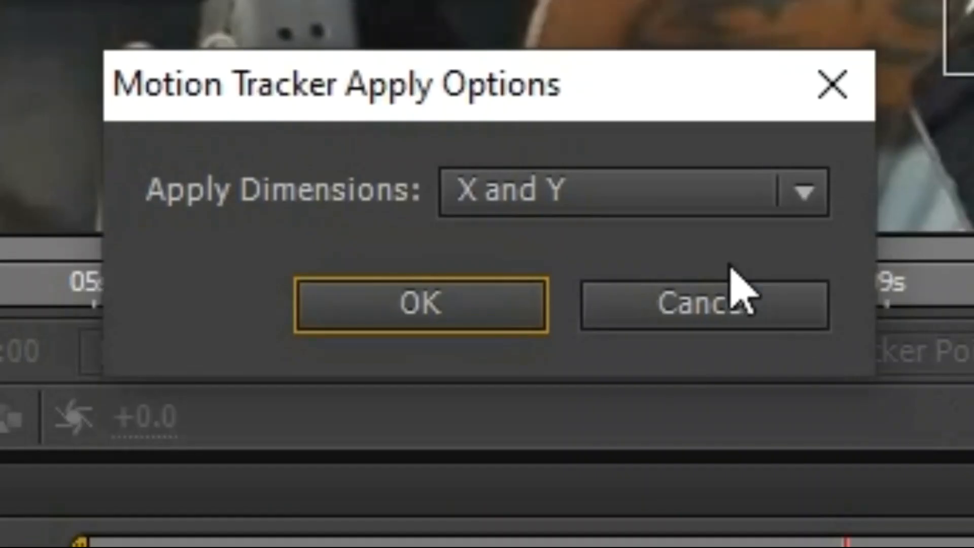
left_click(424, 325)
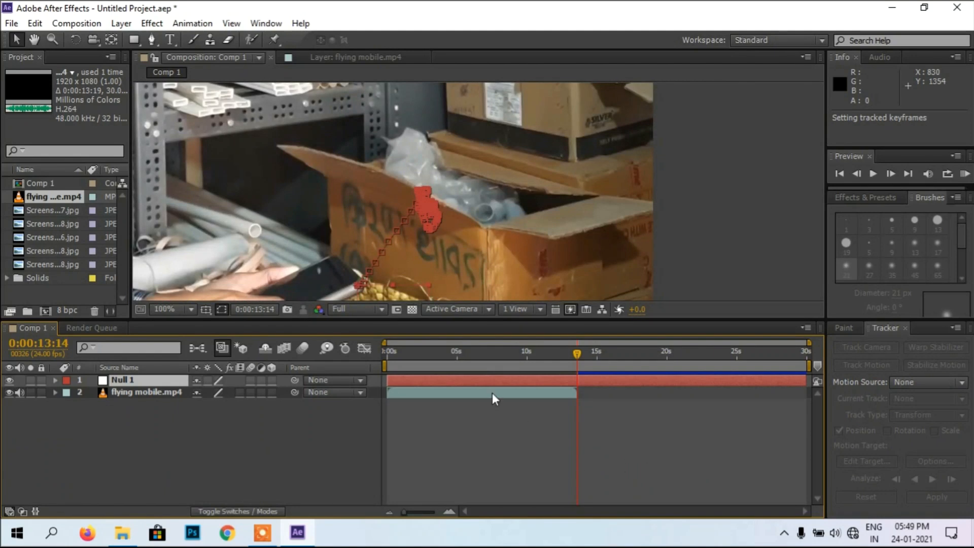
- Fit the composition in the viewer, set its resolution to Quarter, and preview it from the start
left_click(388, 349)
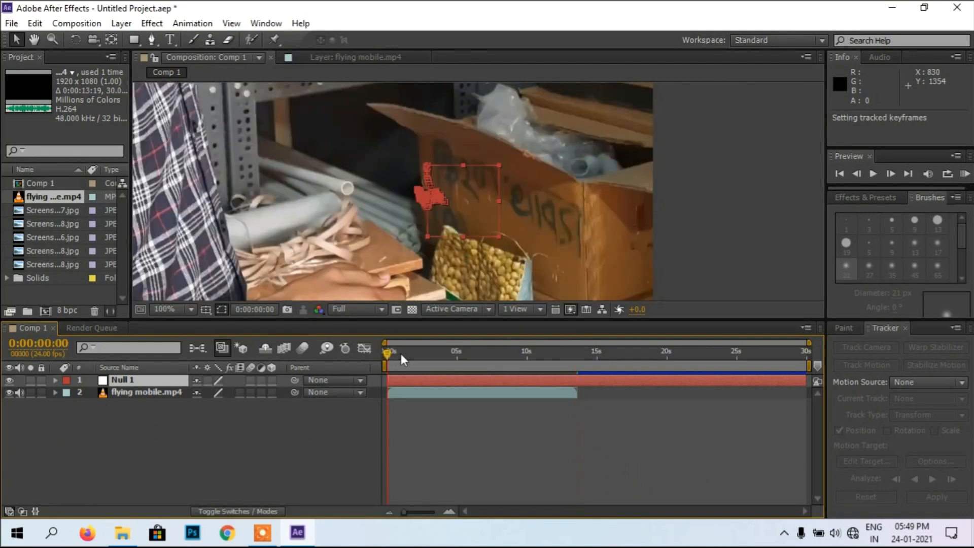
left_click(192, 309)
left_click(177, 52)
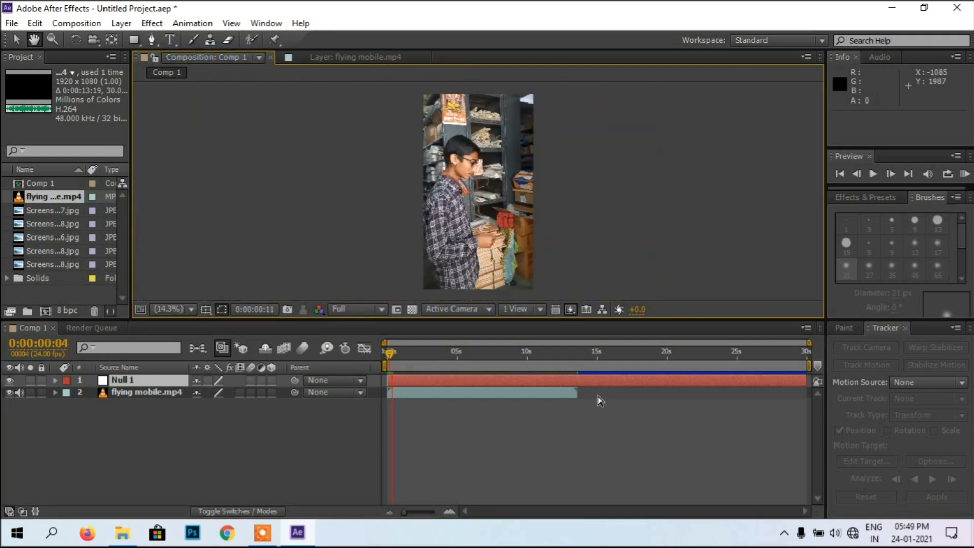
left_click(381, 309)
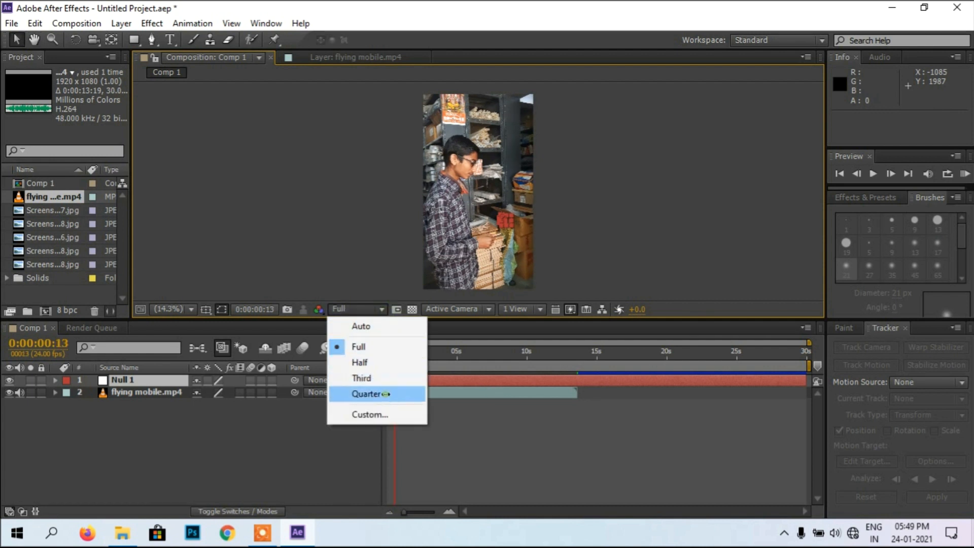
left_click(384, 394)
left_click(388, 355)
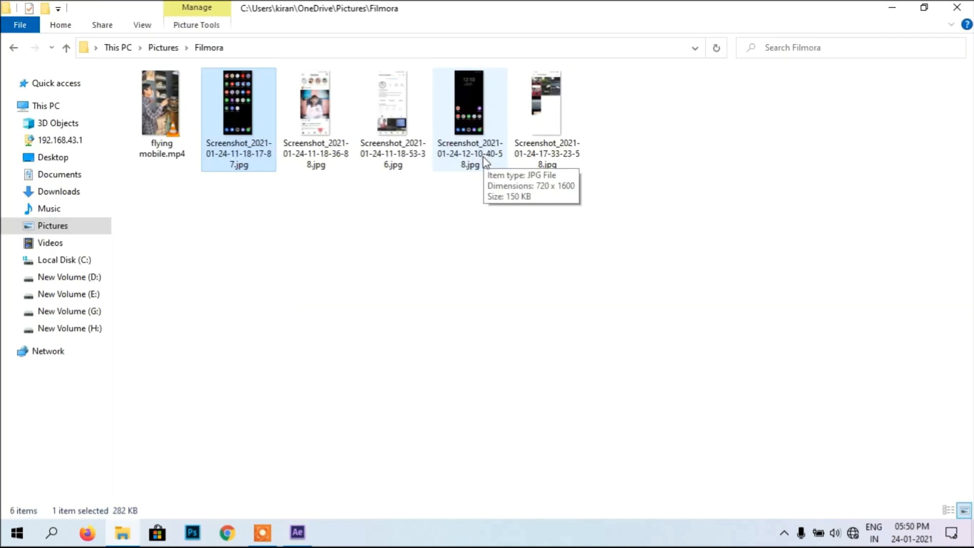
left_click(297, 533)
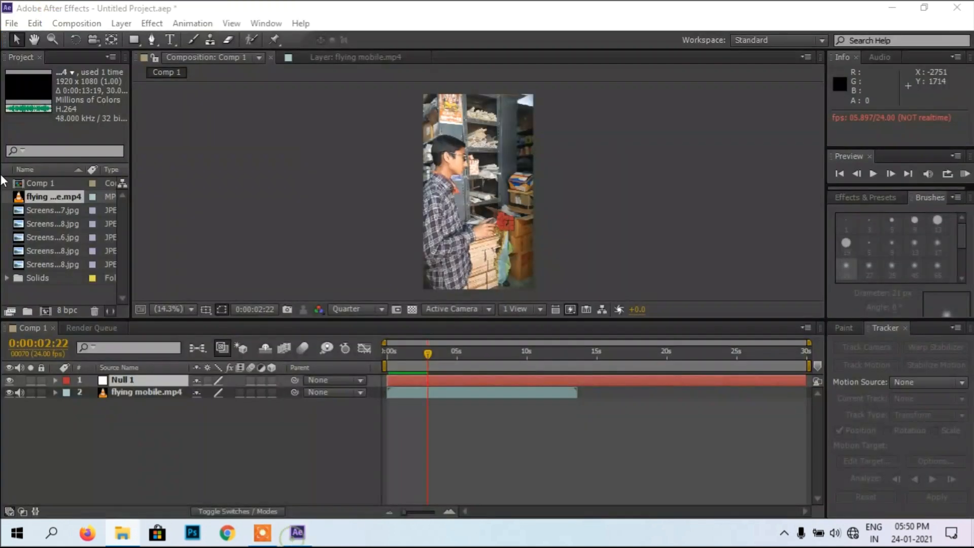
left_click_drag(56, 236, 428, 404)
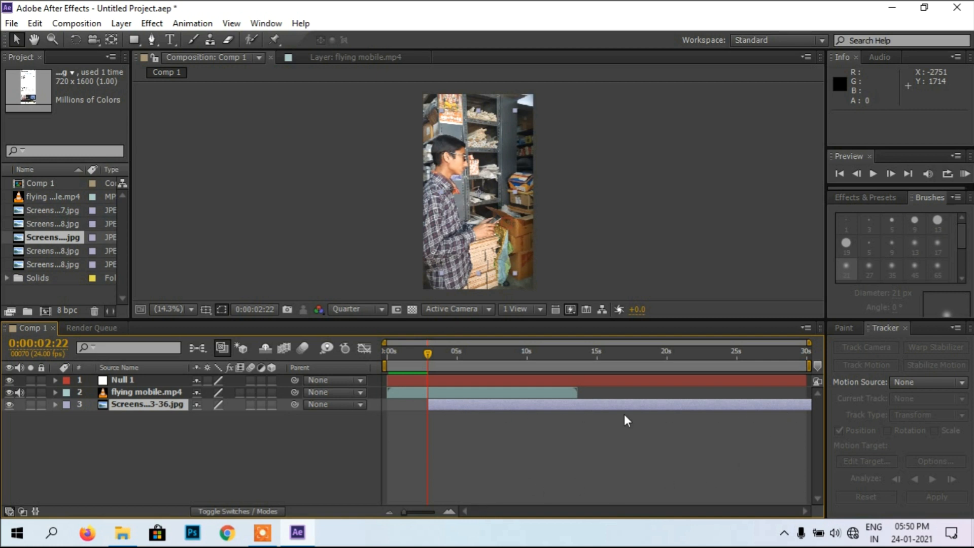
left_click_drag(710, 410, 551, 417)
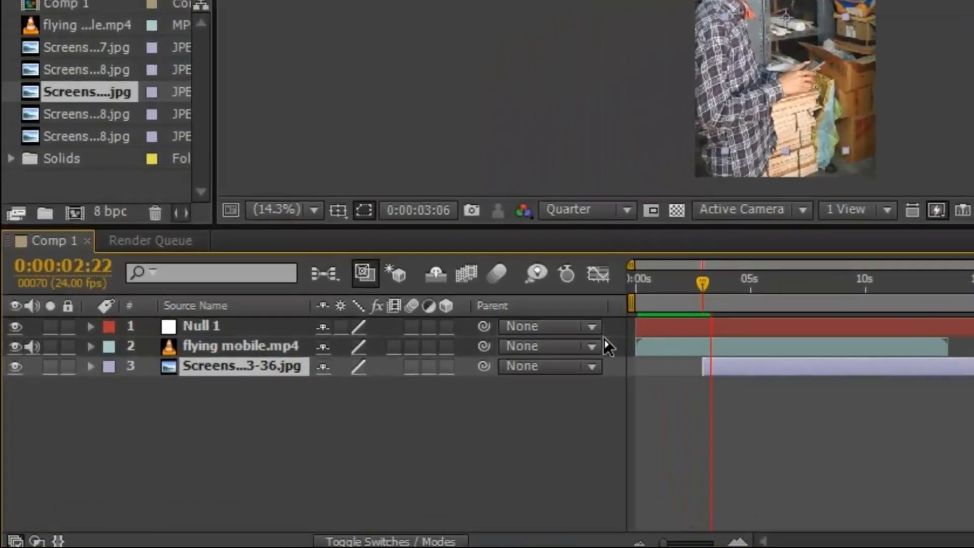
key("space")
left_click_drag(167, 377, 169, 396)
left_click_drag(340, 330, 341, 330)
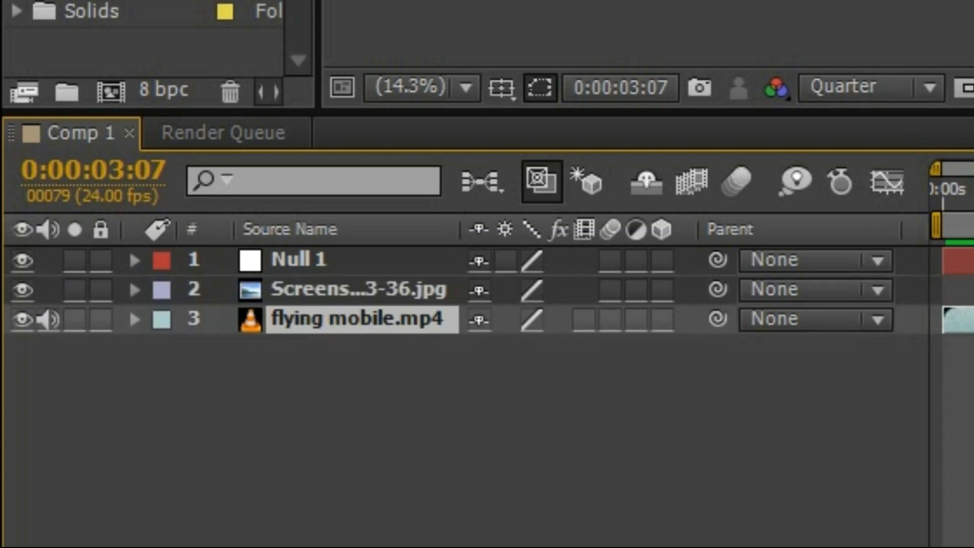
left_click(464, 391)
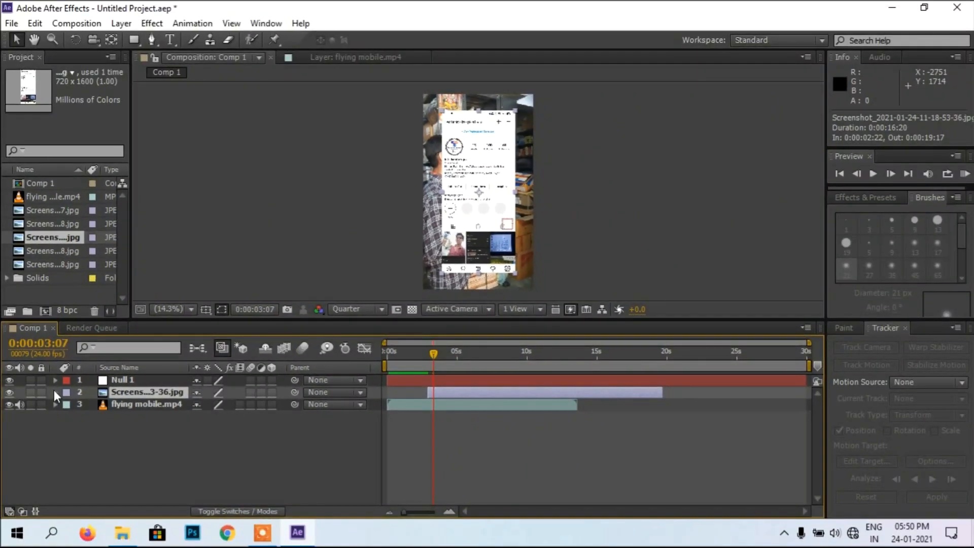
- Scale the screenshot layer to 81%, make it a 3D layer, and set its Y orientation to 58°
key("s")
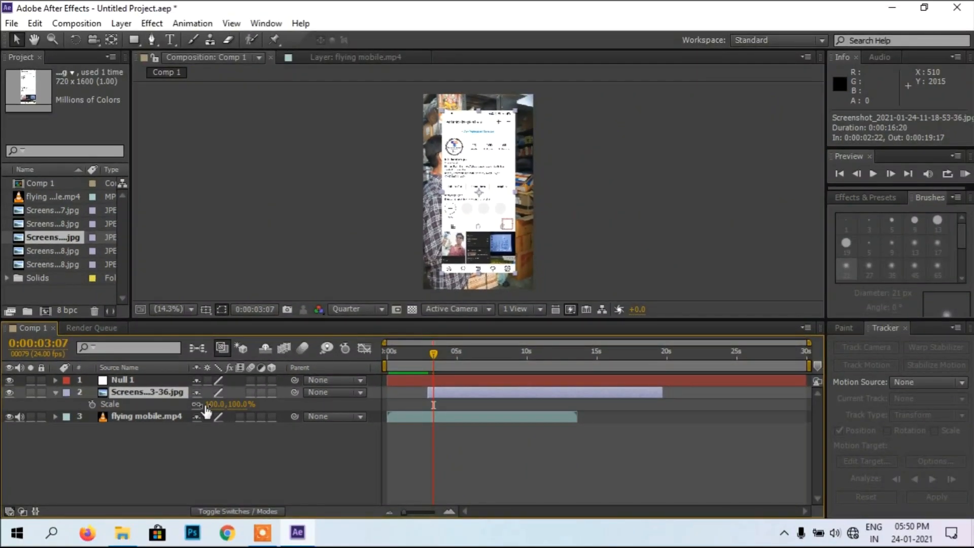
left_click_drag(206, 404, 193, 403)
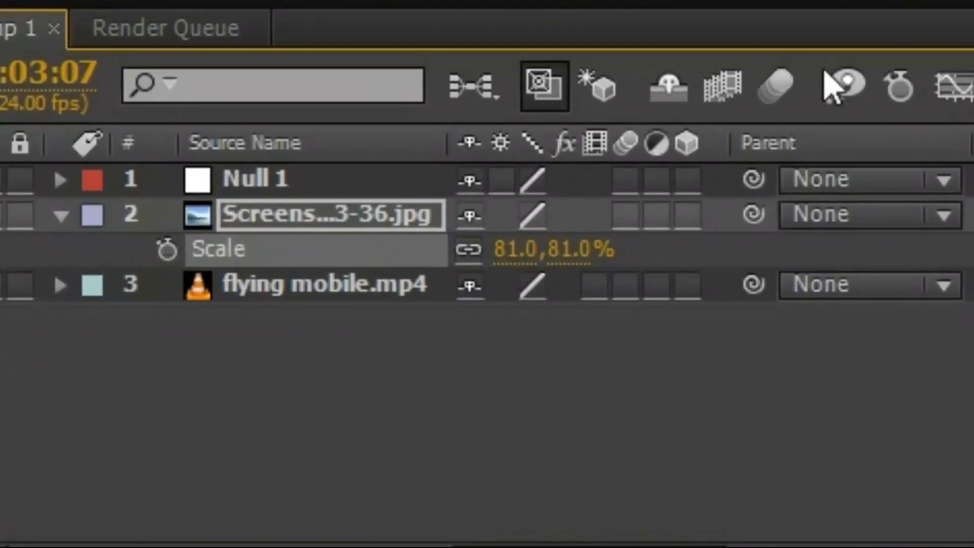
left_click(497, 2)
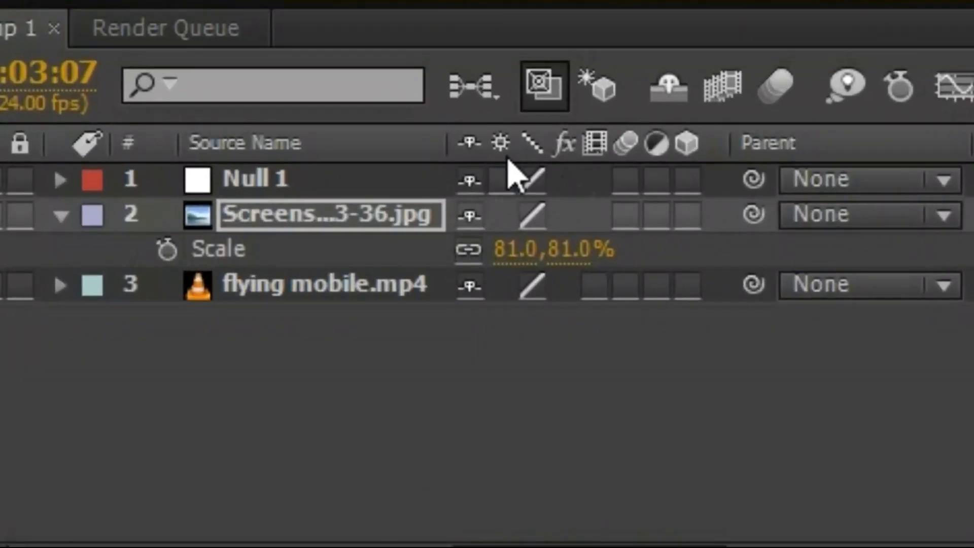
left_click(395, 219)
left_click(688, 215)
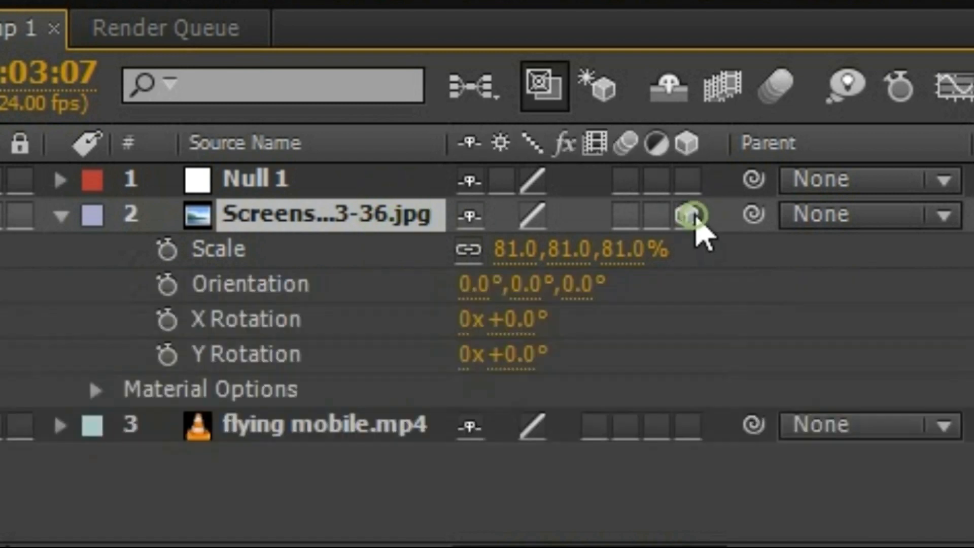
left_click_drag(527, 286, 443, 267)
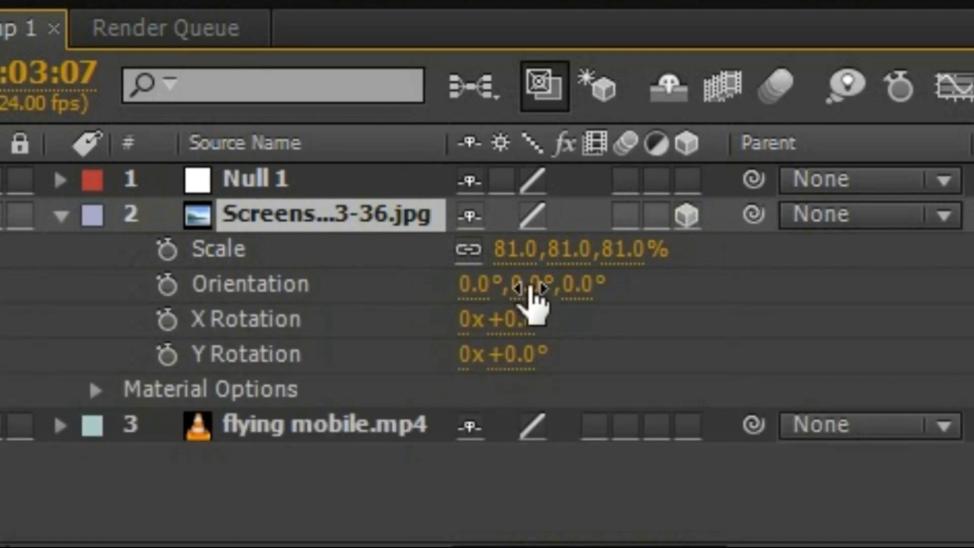
left_click_drag(188, 410, 275, 405)
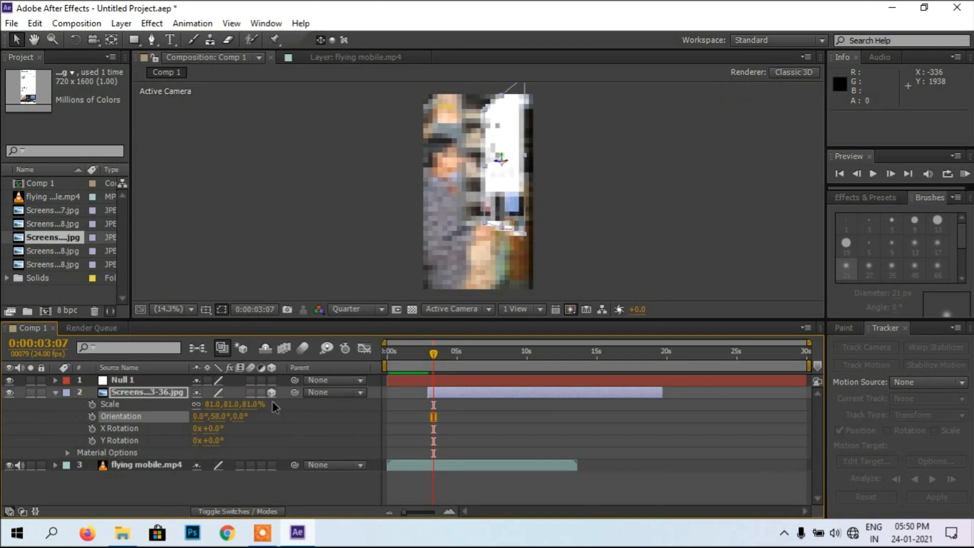
- Move the screenshot above the phone to about 748.6, 570.5, with 74% scale and about 75° Y orientation
scroll(504, 211, "up", 3)
key("space")
left_click_drag(521, 230, 477, 125)
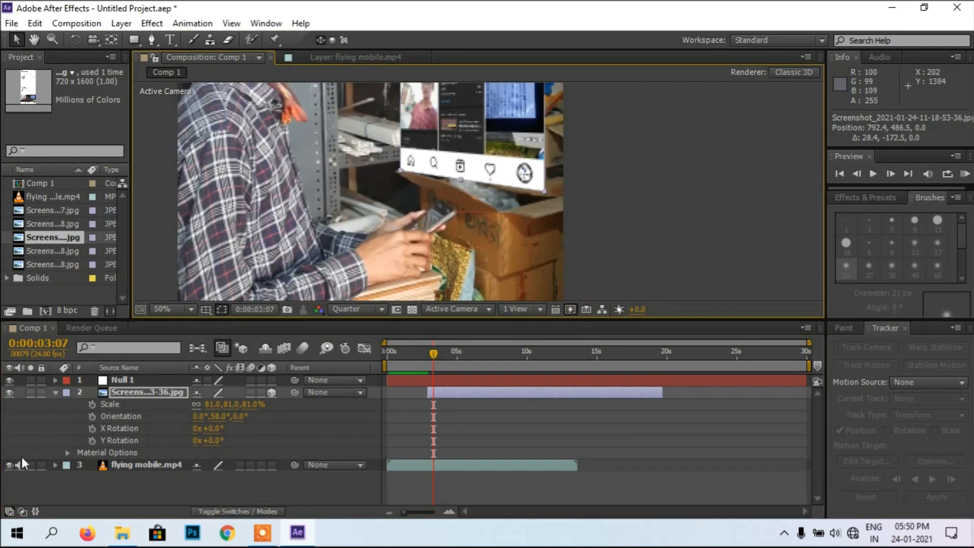
left_click_drag(222, 419, 237, 402)
left_click_drag(488, 129, 483, 139)
left_click_drag(233, 406, 217, 404)
left_click_drag(220, 416, 227, 414)
left_click_drag(464, 119, 453, 141)
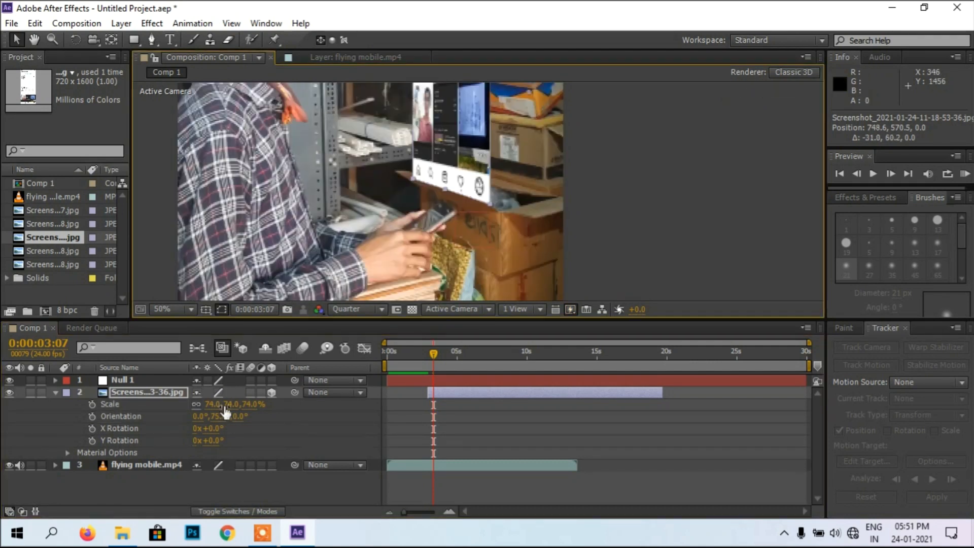
- Set the screenshot's scale to 60% and Y orientation to 82°, and reposition it at about 789.3, 684.9
left_click_drag(225, 414, 228, 415)
left_click_drag(449, 152, 458, 151)
scroll(434, 211, "down", 2)
left_click_drag(433, 212, 395, 265)
left_click_drag(233, 404, 226, 404)
left_click_drag(431, 200, 434, 221)
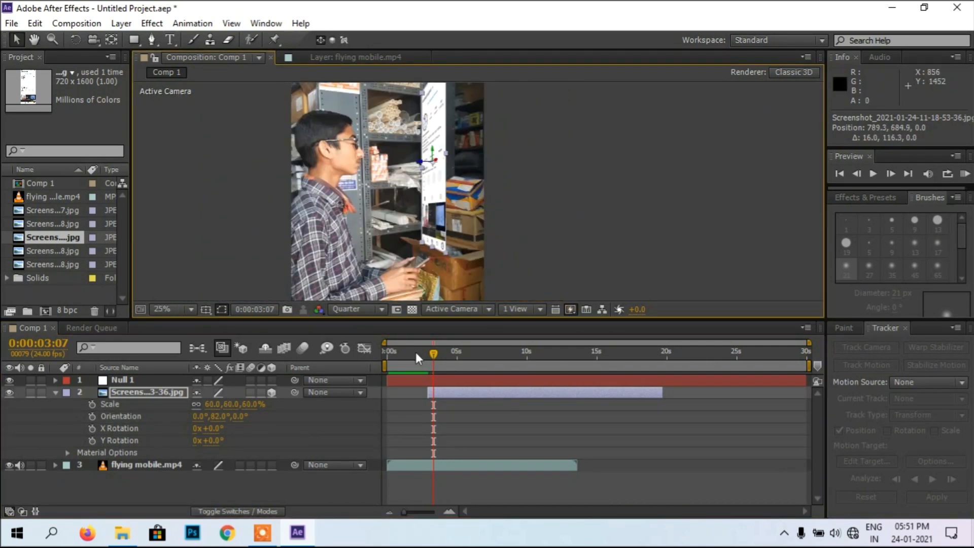
- Preview the screenshot's placement over the phone and parent its layer to Null 1
left_click(415, 353)
key("space")
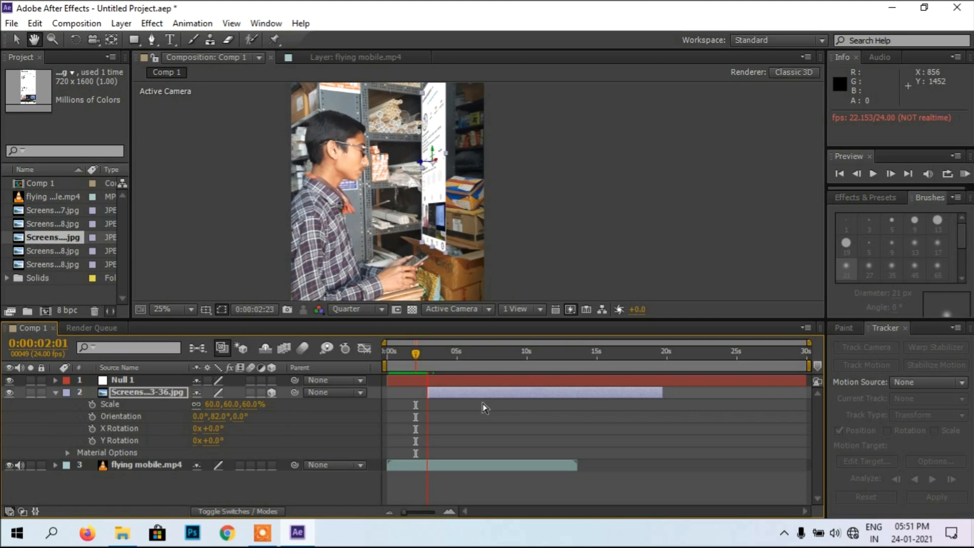
key("space")
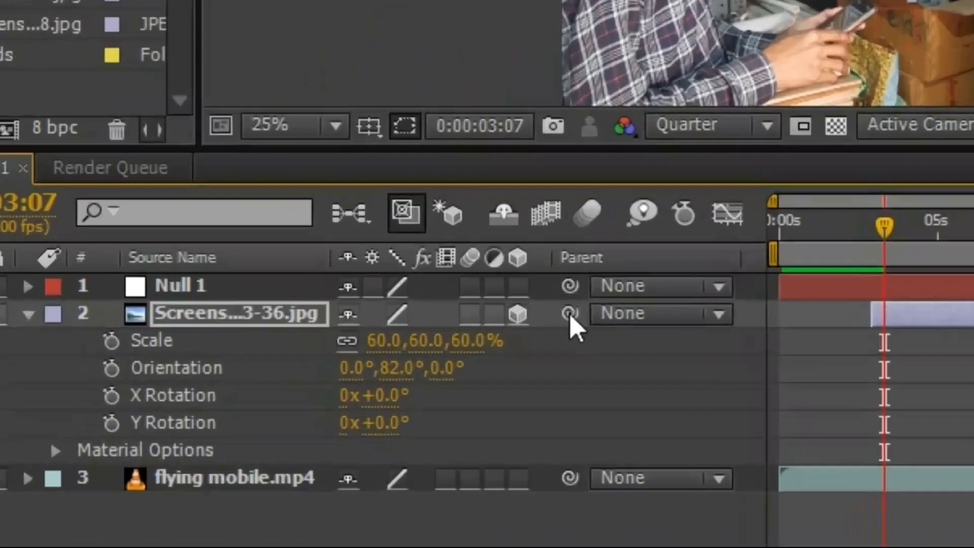
left_click_drag(569, 313, 231, 219)
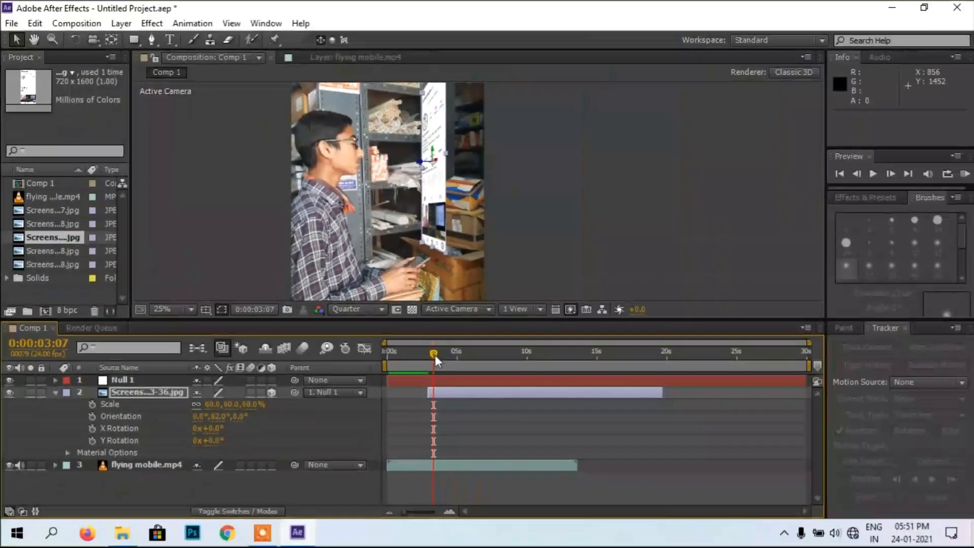
left_click_drag(434, 354, 424, 355)
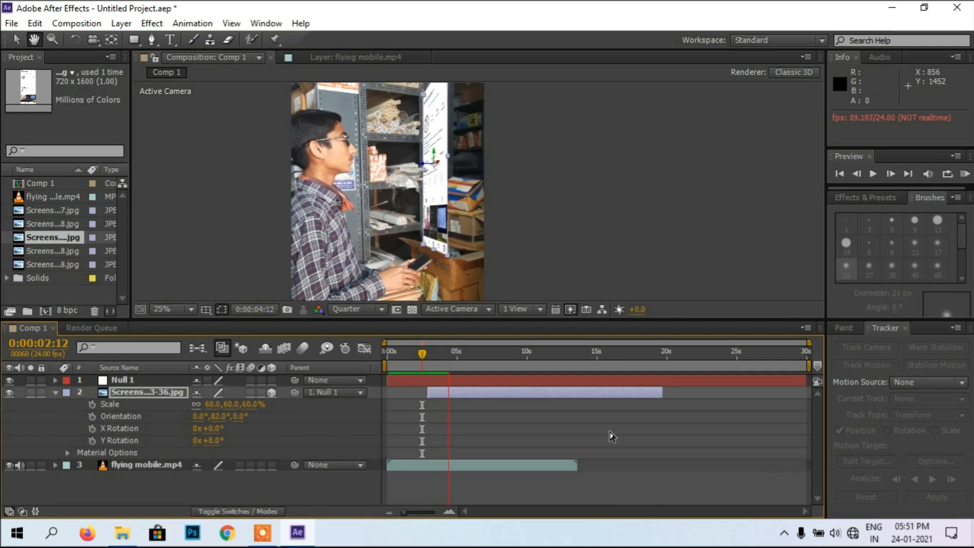
left_click(157, 387)
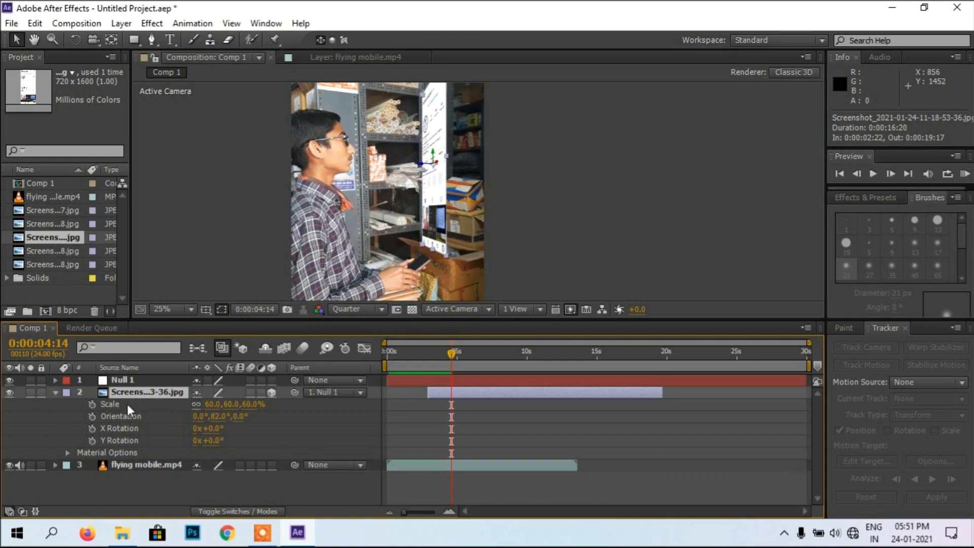
left_click(53, 390)
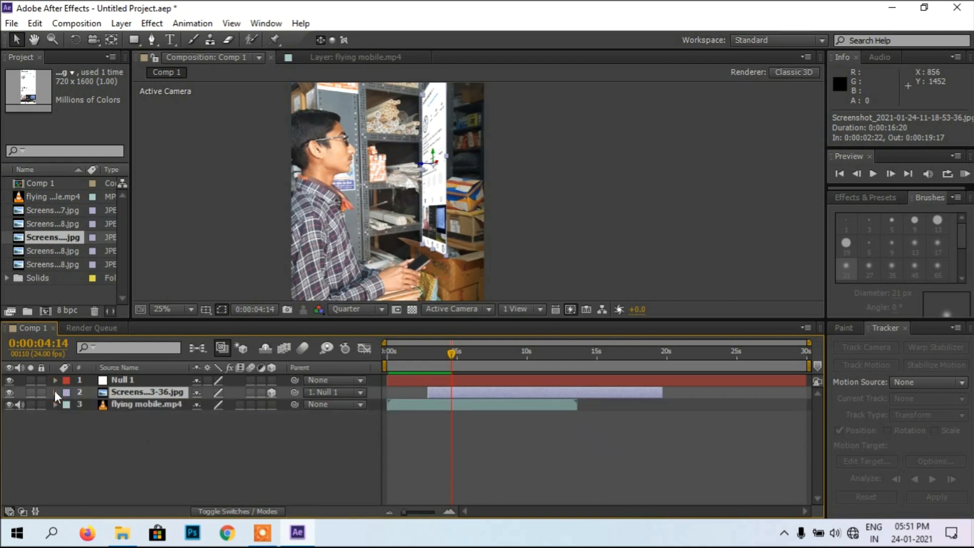
left_click(54, 391)
right_click(90, 390)
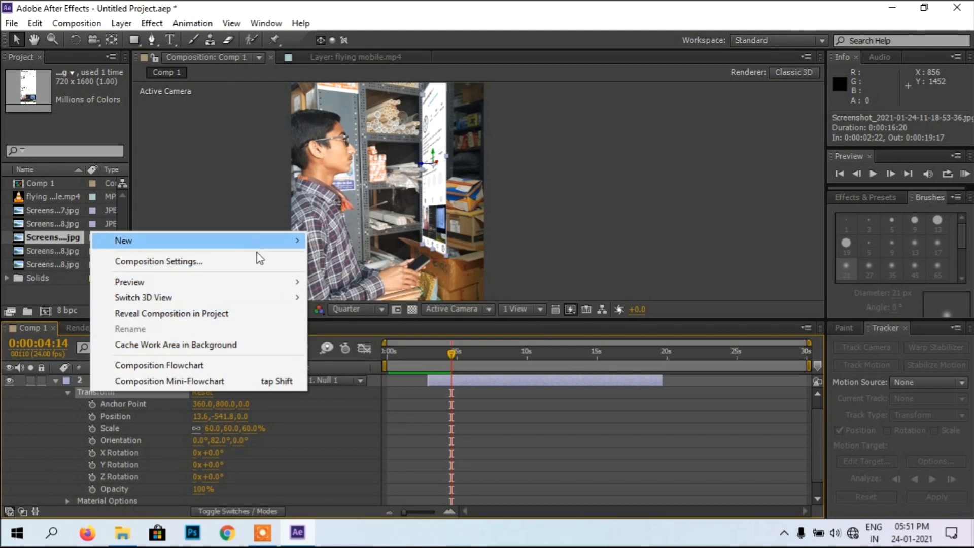
left_click(407, 392)
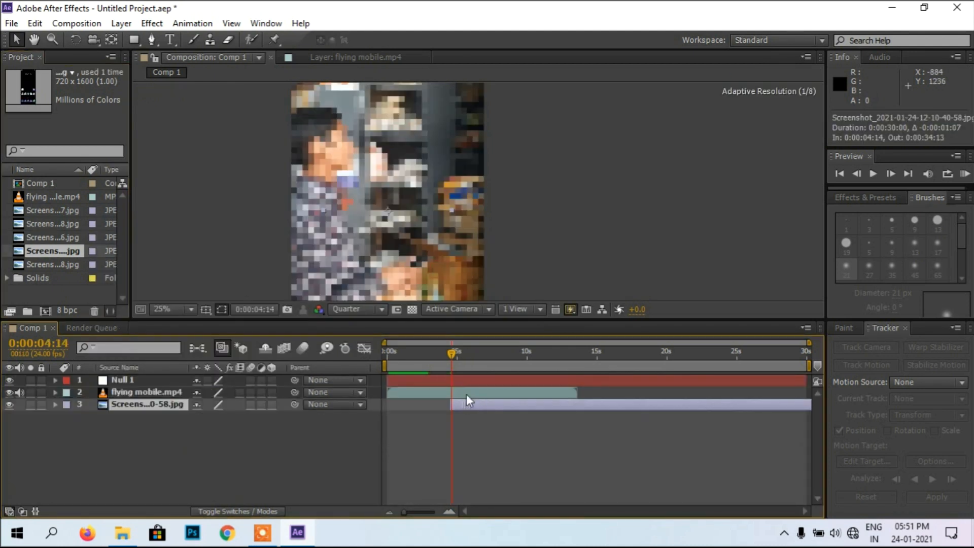
left_click_drag(102, 404, 77, 395)
- Scale the new screenshot layer to 56% and position it over the shelves above the phone
key("p")
key("shift+r")
left_click_drag(208, 415, 228, 415)
left_click_drag(386, 201, 431, 167)
left_click_drag(213, 416, 194, 404)
mouse_move(224, 405)
left_mouse_down()
mouse_move(269, 404)
mouse_move(256, 396)
mouse_move(222, 404)
left_mouse_up()
key("s")
left_click_drag(434, 180, 439, 164)
- Make the screenshot layer 3D with 83° Y orientation, and shift its start to about 0:00:03:04
left_click(271, 392)
left_click(271, 393)
left_click_drag(218, 416, 277, 416)
left_click_drag(436, 227, 436, 230)
key("space")
left_click_drag(451, 393, 432, 393)
- Preview the screenshot against the pointing hand and adjust its position to 799.5, 675.5
left_click(417, 354)
key("space")
key("space")
left_click_drag(427, 214, 442, 204)
key("space")
key("space")
left_click_drag(465, 278, 460, 273)
mouse_move(450, 210)
left_mouse_down()
mouse_move(445, 221)
mouse_move(431, 212)
mouse_move(435, 219)
left_mouse_up()
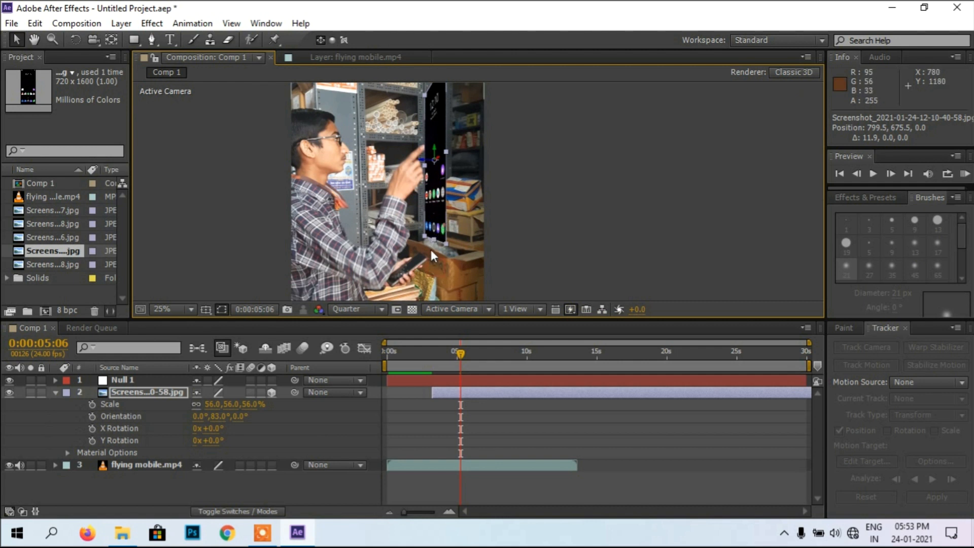
- Replay the clip from 0:00:04:06 and move the screenshot to 831.5, 651.5 at 0:00:05:17
left_click(446, 354)
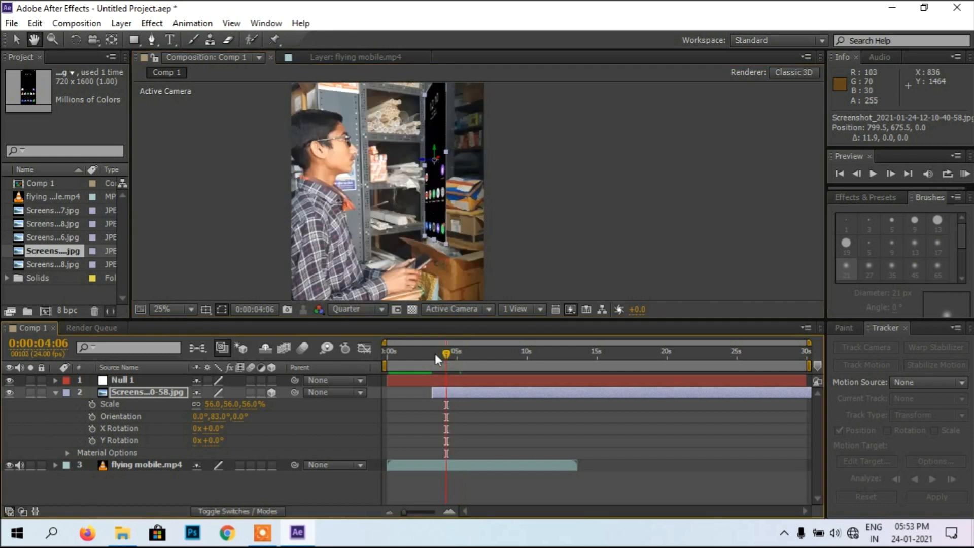
key("space")
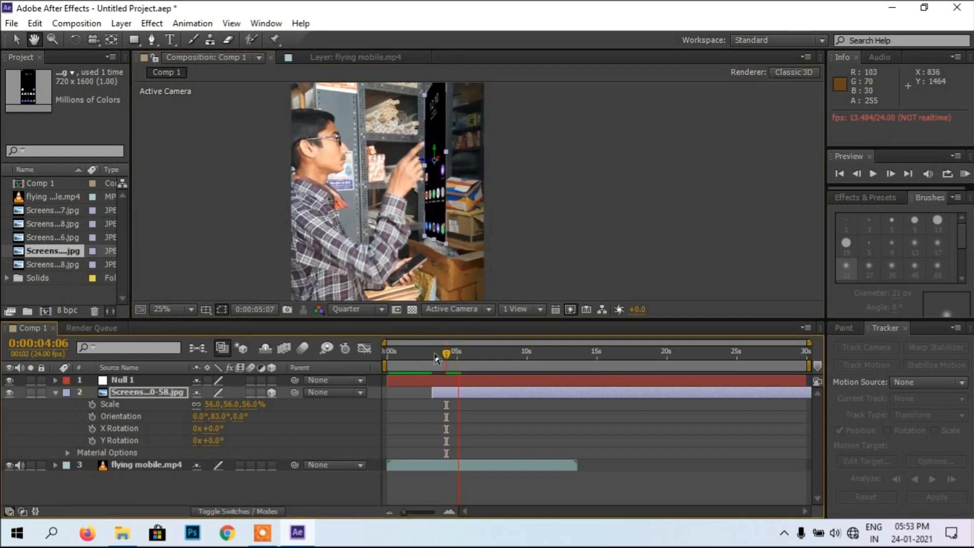
key("space")
left_click_drag(440, 203, 443, 200)
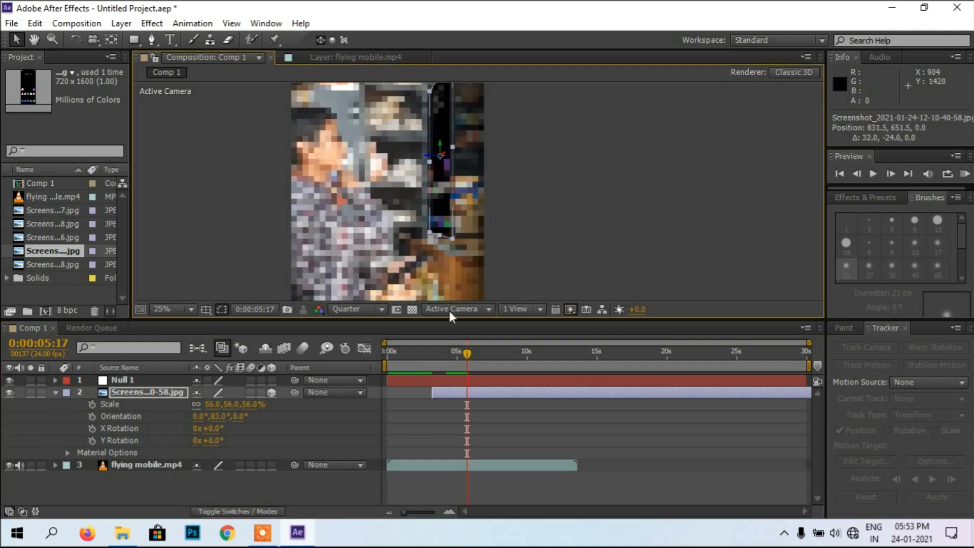
left_click(431, 352)
key("space")
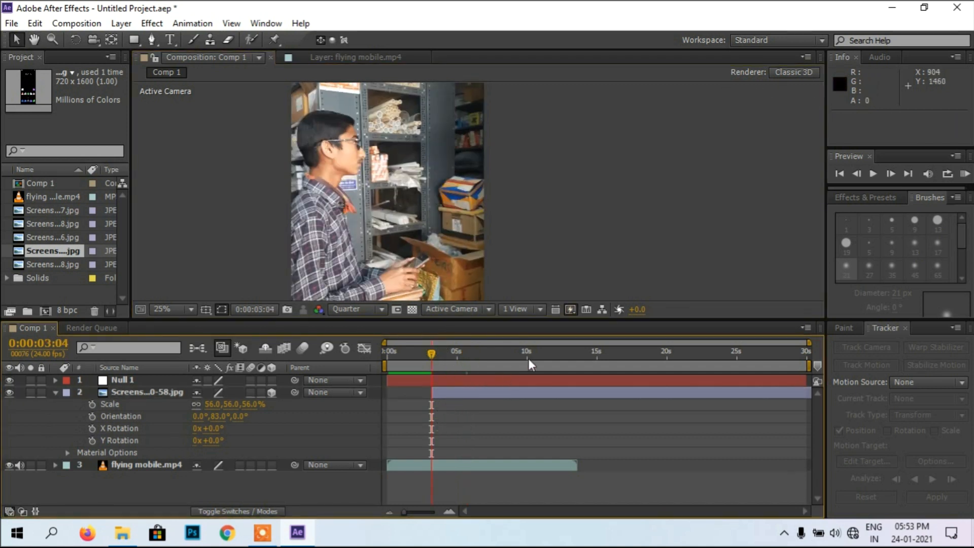
- Pre-compose the floating screenshot layer in Comp 1 and open the nested composition in the composition viewer
key("space")
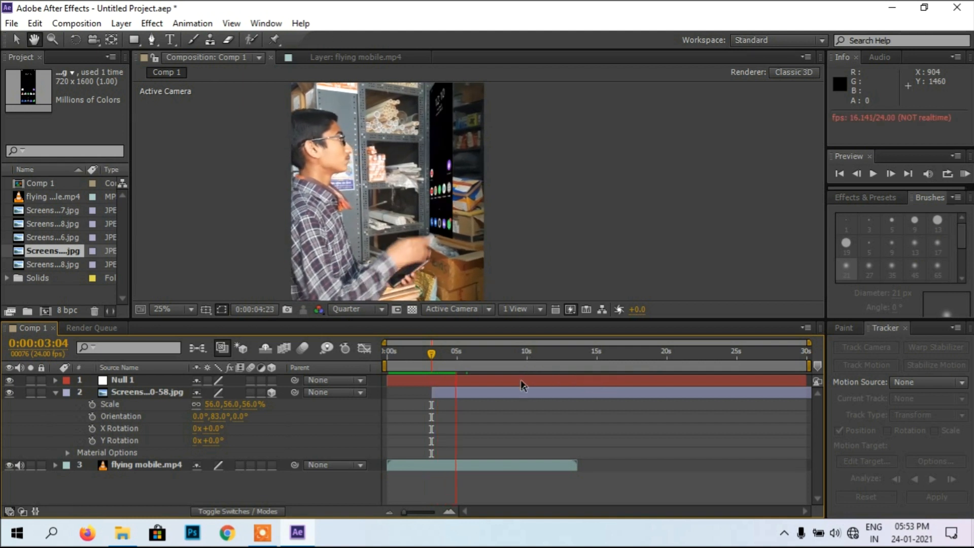
double_click(461, 391)
right_click(461, 391)
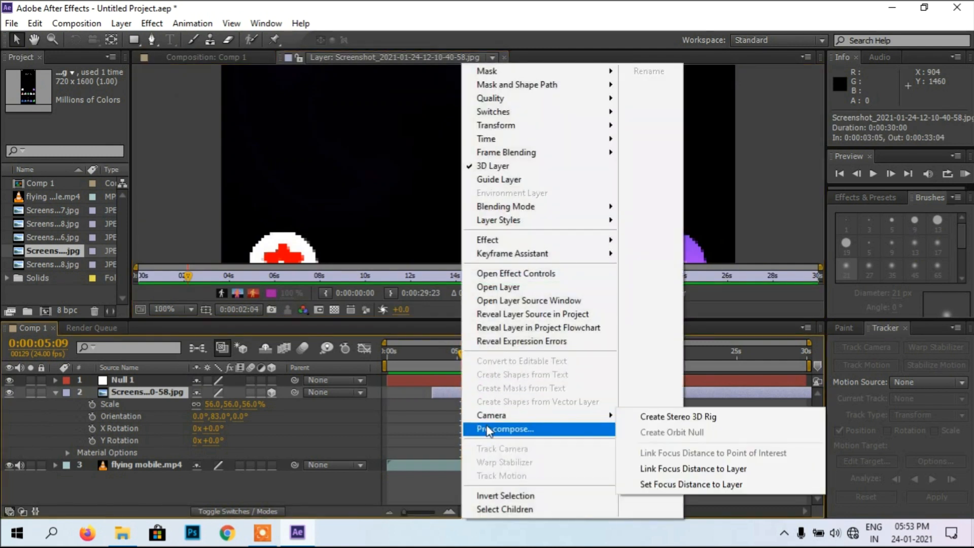
left_click(502, 428)
left_click(520, 336)
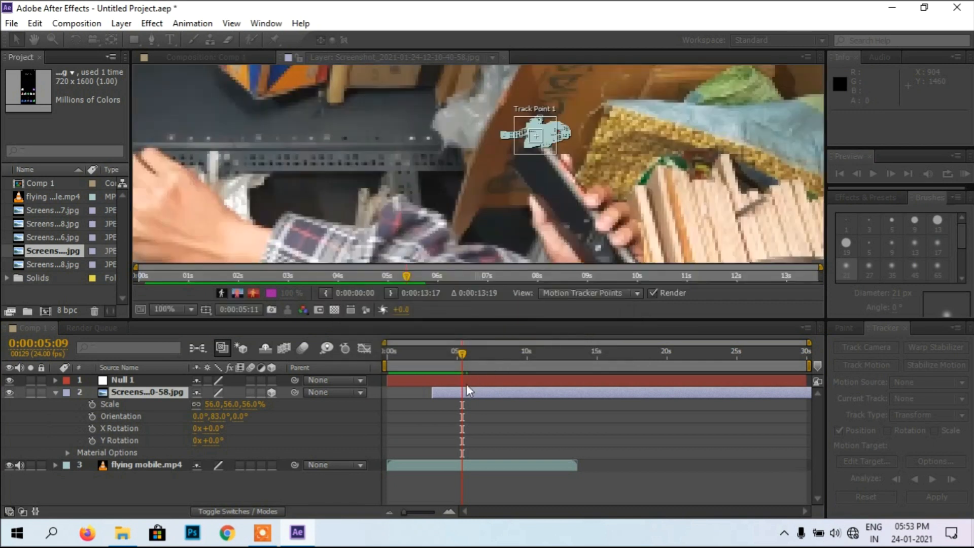
double_click(461, 391)
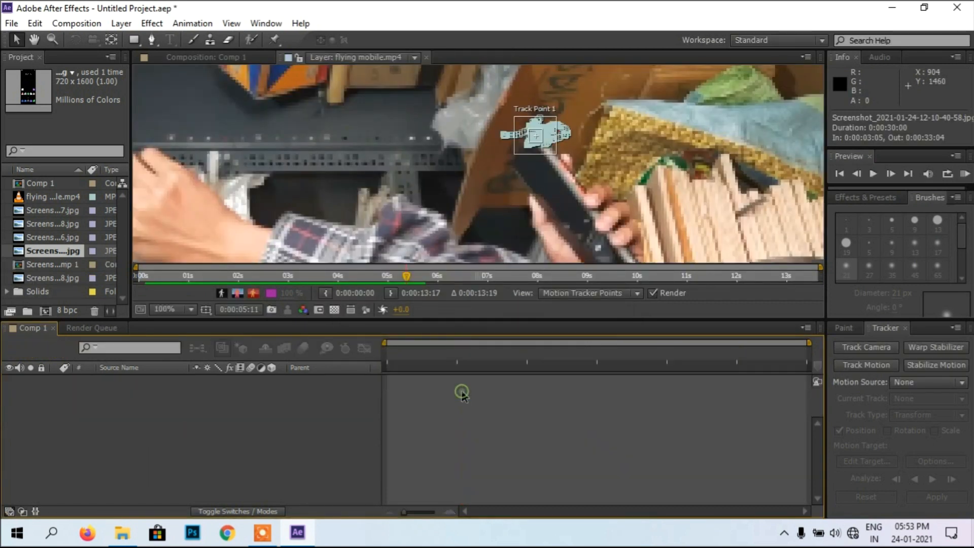
left_click(187, 309)
left_click(207, 58)
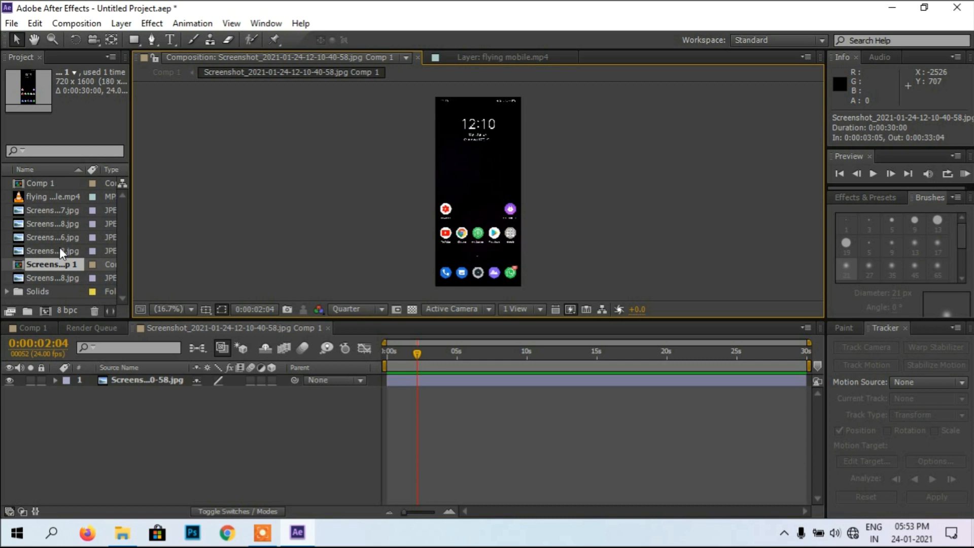
- Add the app-icon screenshot ending in 17-87.jpg beneath the home-screen layer, starting at 0:00:02:05
left_click_drag(44, 209, 432, 393)
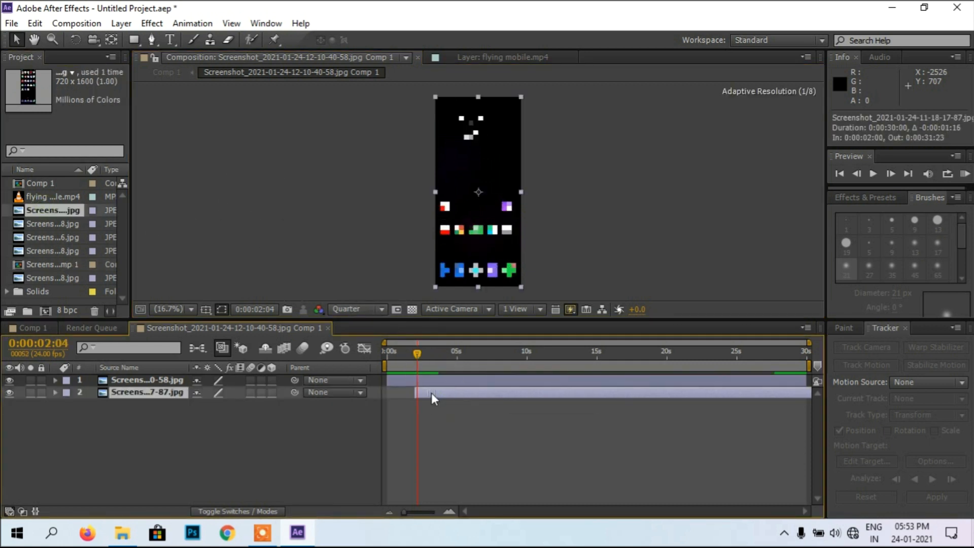
left_click_drag(415, 352, 434, 355)
mouse_move(154, 387)
left_mouse_down()
mouse_move(154, 374)
mouse_move(152, 398)
left_mouse_up()
left_click(420, 380)
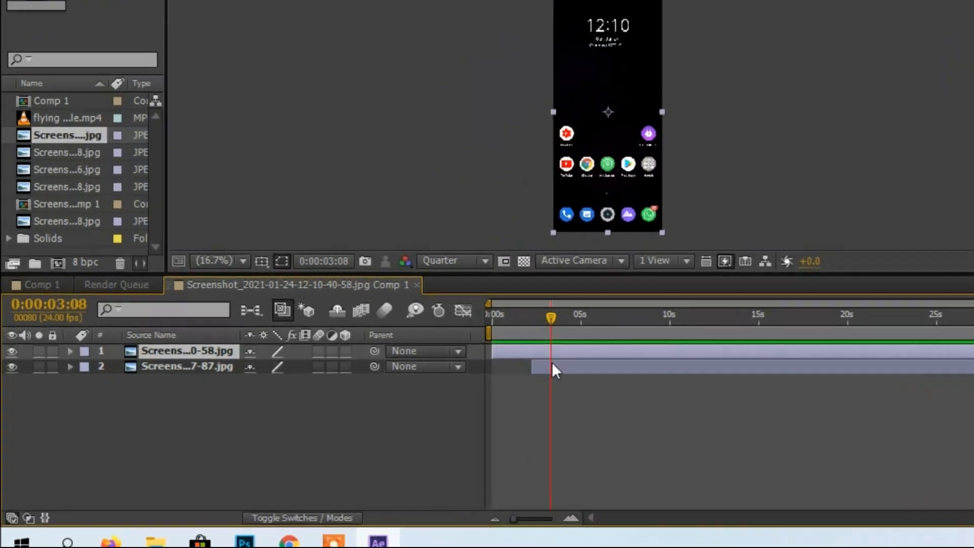
- Keyframe the home-screen layer's position from 360, 800 at 0:00:02:06 to 600, 800 at 0:00:03:04
key("p")
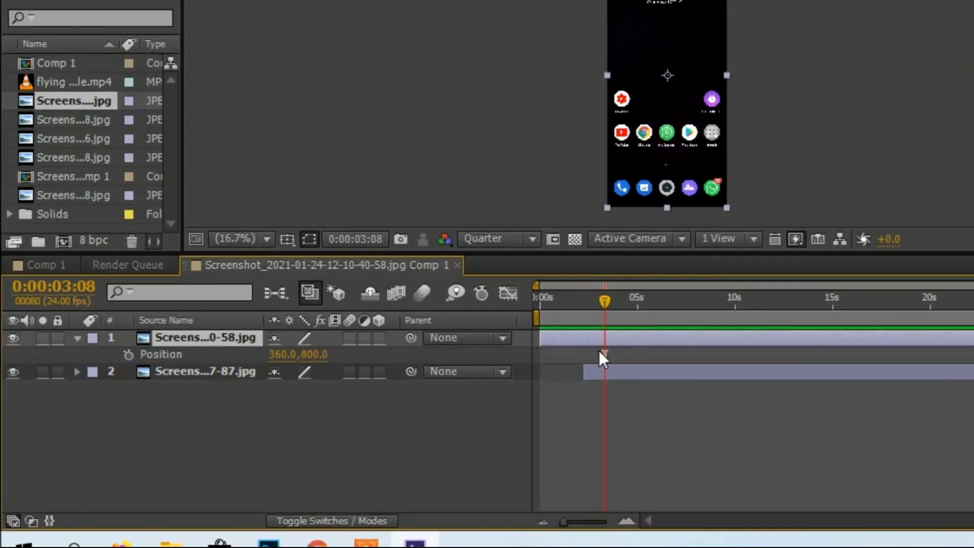
left_click_drag(594, 303, 583, 300)
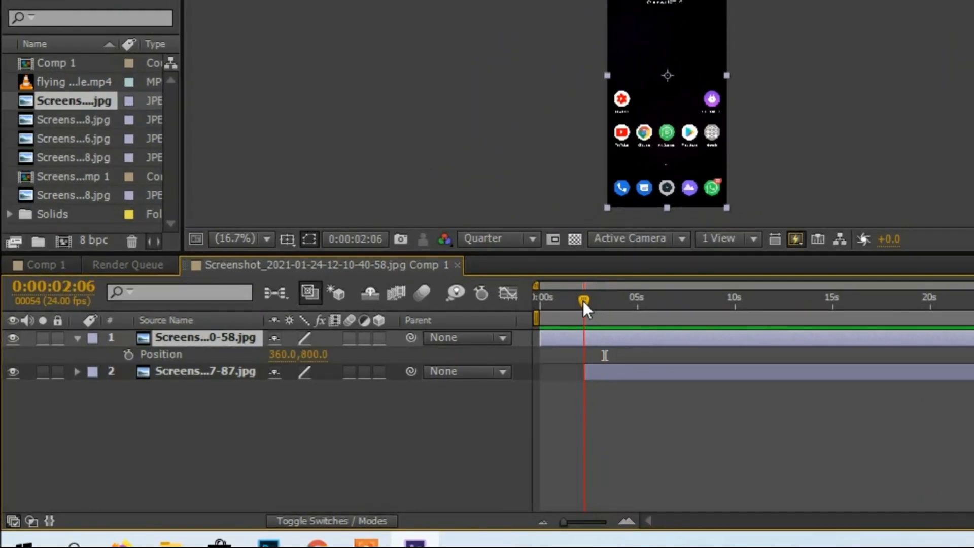
left_click(128, 354)
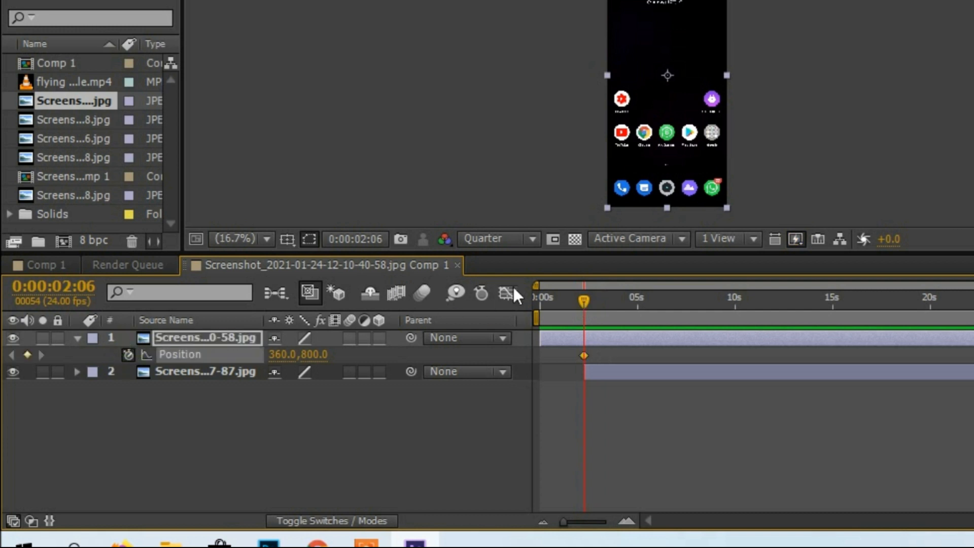
left_click_drag(603, 299, 606, 299)
left_click_drag(613, 121, 450, 118)
left_click(282, 354)
type("600")
left_click(314, 354)
type("800")
- Reveal the app-icon screenshot layer's position and enable keyframing for it
left_click(596, 375)
key("p")
left_click_drag(604, 298, 585, 302)
left_click(281, 389)
type("600")
key("ctrl+z")
left_click(129, 389)
- Set the app-icon screenshot's horizontal position keyframes to 1200 at 0:00:02:06 and 360 at 0:00:03:04
left_click(281, 388)
type("600")
left_click(281, 388)
type("360")
left_click(284, 389)
type("12")
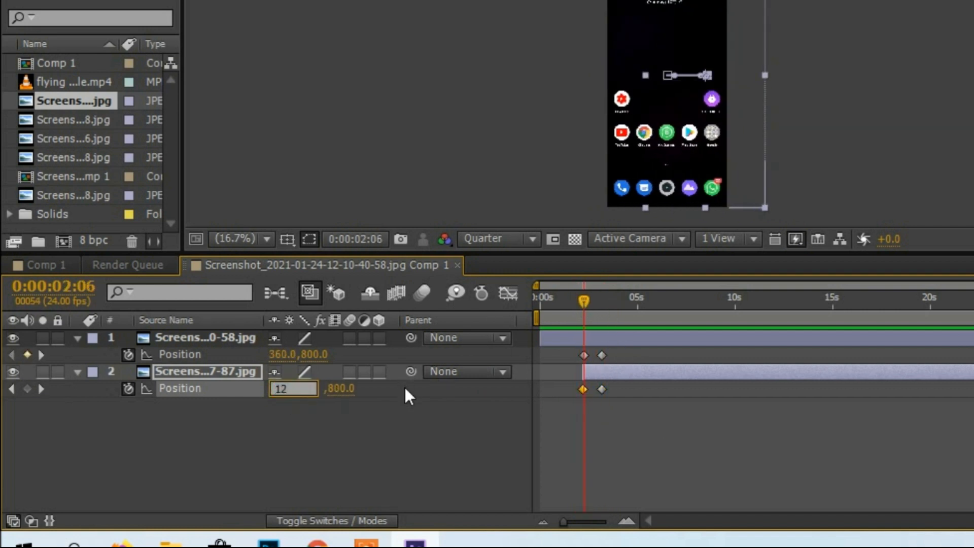
key("Return")
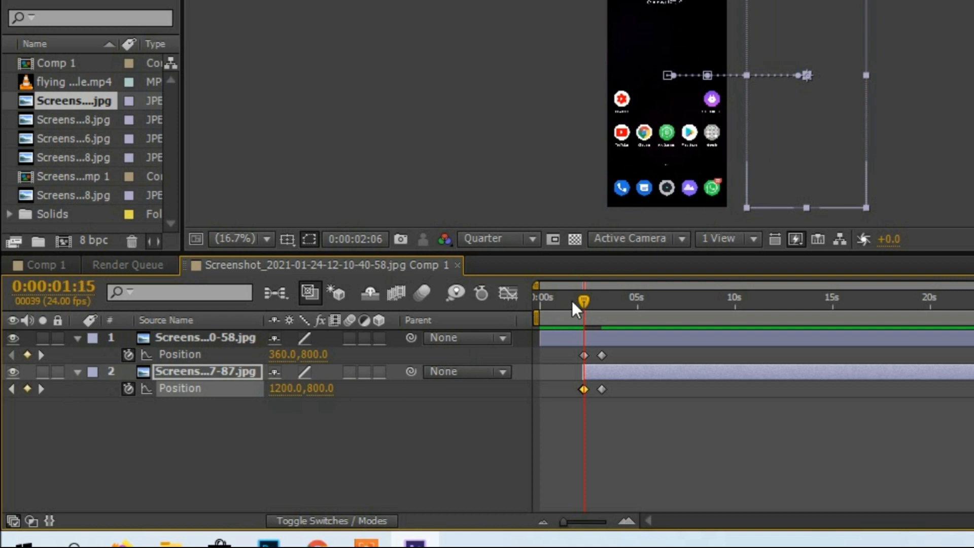
- Delete the stray early position keyframe on the app-icon layer and align its 1200, 800 keyframe with 0:00:02:06
left_click_drag(571, 300, 575, 300)
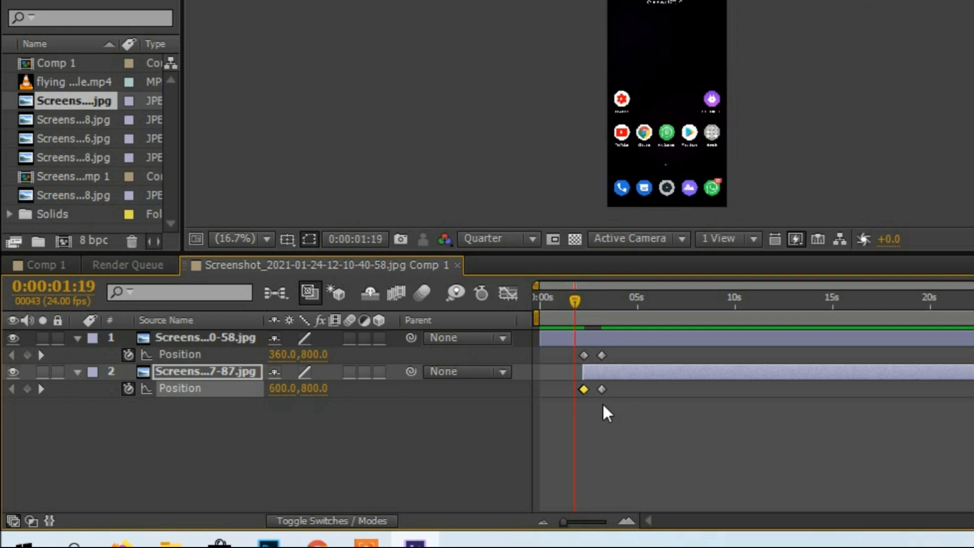
left_click_drag(973, 285, 665, 285)
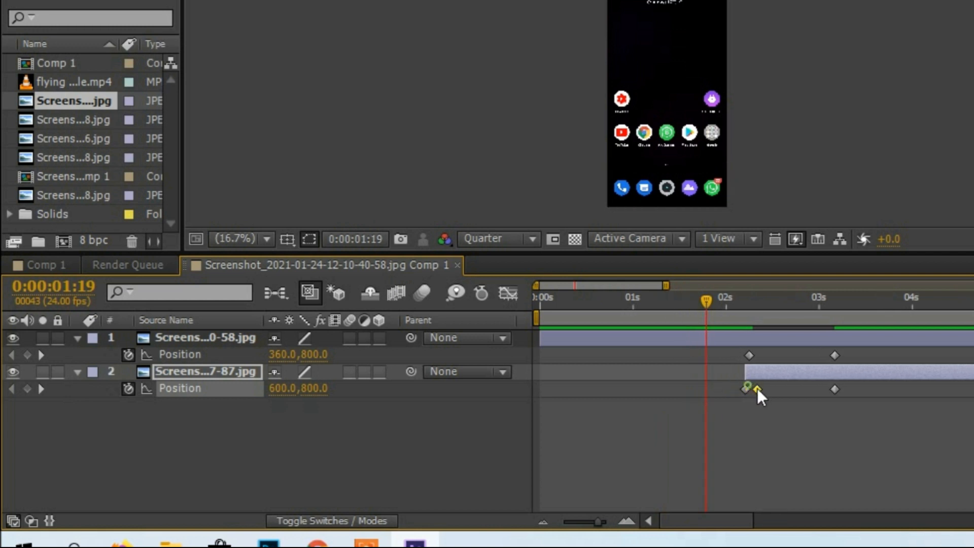
key("Delete")
left_click_drag(760, 388, 753, 387)
key("space")
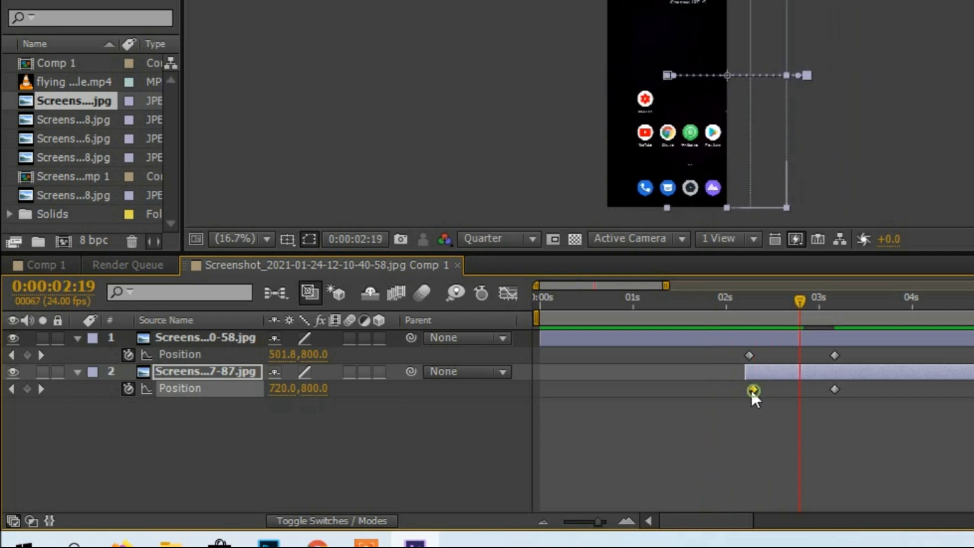
left_click_drag(801, 300, 748, 310)
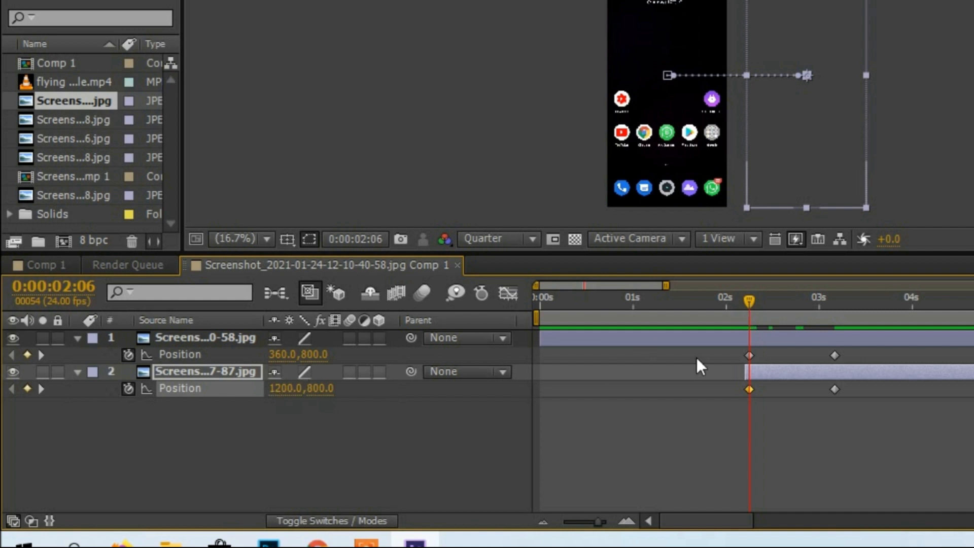
left_click(749, 355)
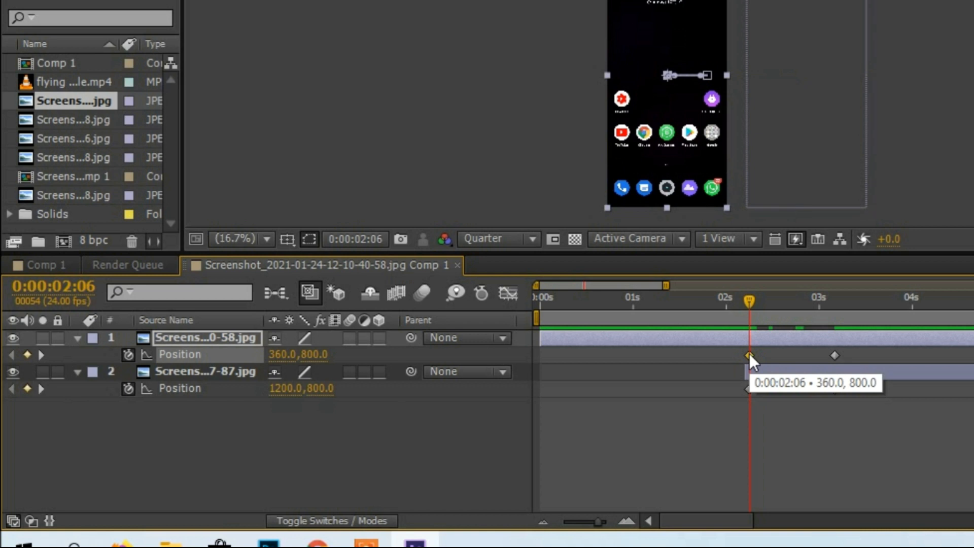
left_click_drag(753, 299, 836, 300)
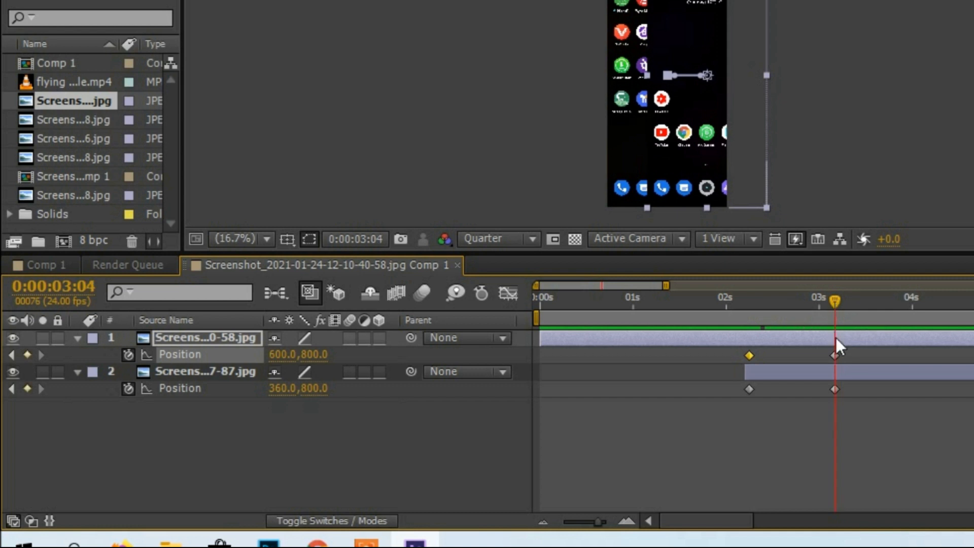
left_click(834, 355)
left_click_drag(621, 152, 539, 149)
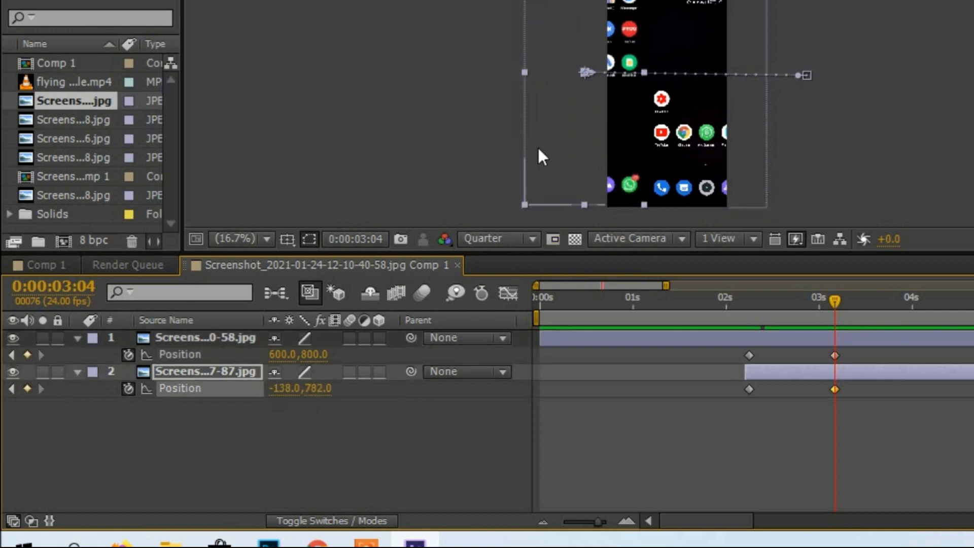
key("ctrl+z")
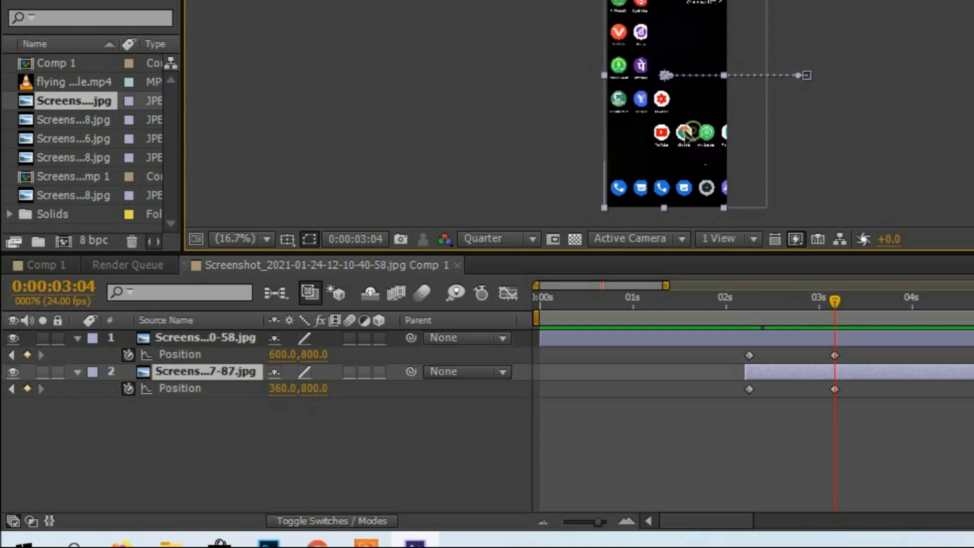
- Set the home-screen layer's position at 0:00:03:04 to -600, 800 so it slides out of the frame
left_click(668, 336)
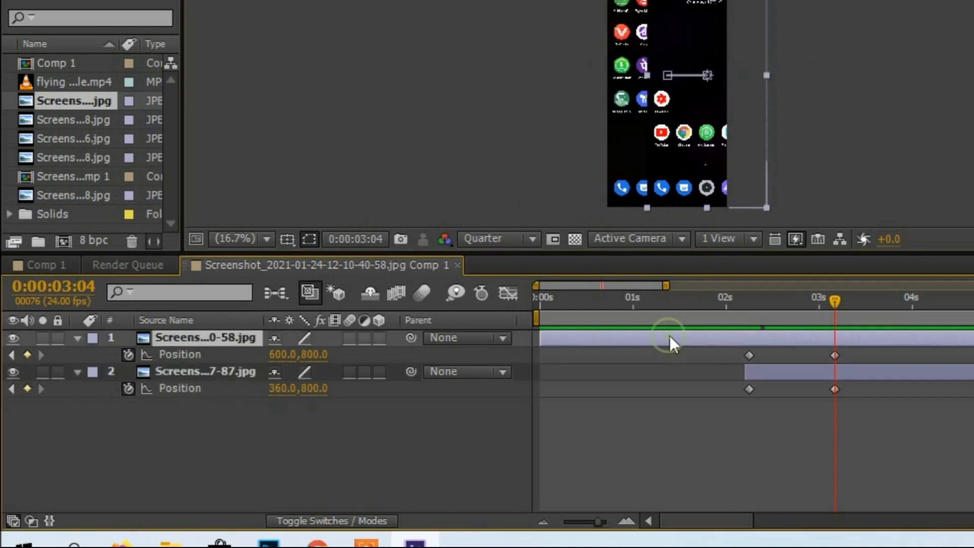
left_click_drag(696, 138, 482, 141)
left_click(273, 350)
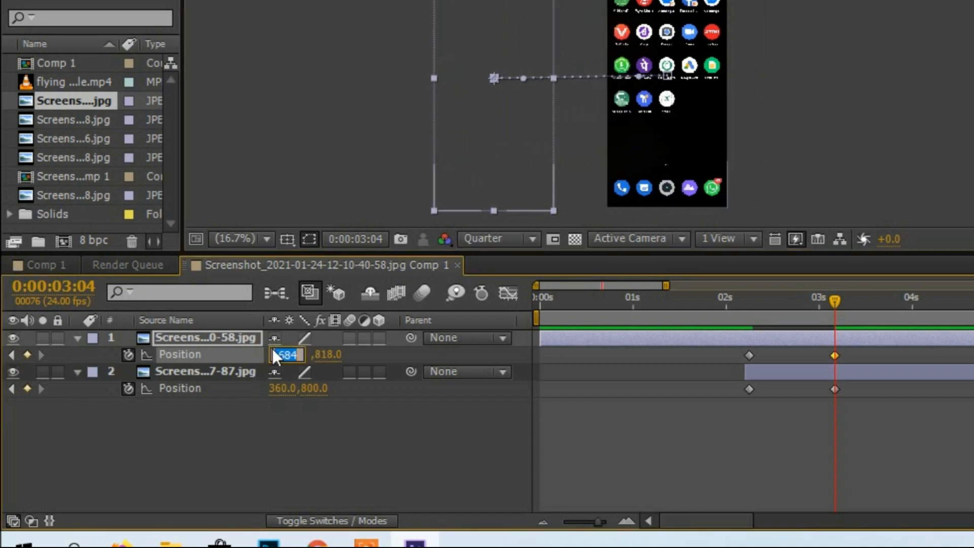
type("-600")
left_click(321, 354)
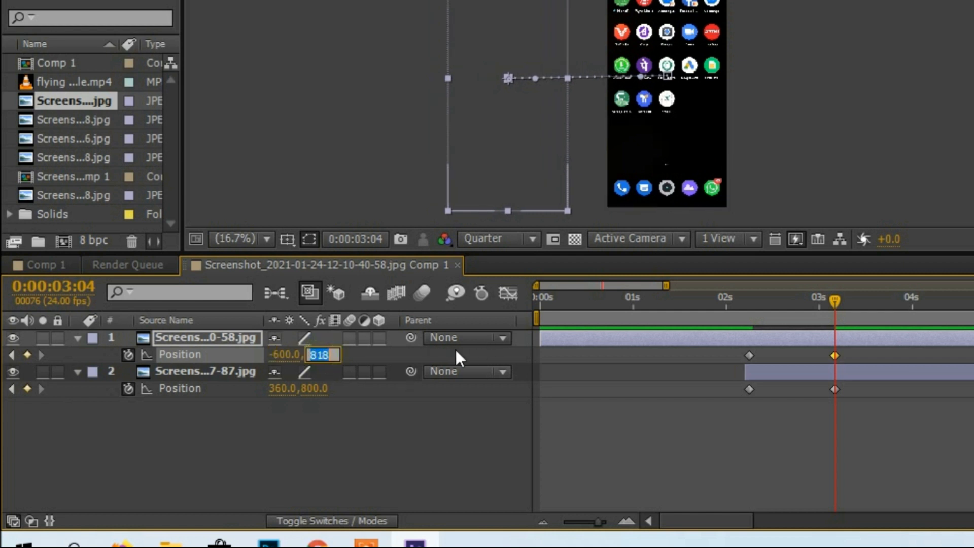
type("800")
key("Return")
- Preview the swipe and move both layers' second position keyframes earlier, to about 0:00:02:21
left_click(729, 298)
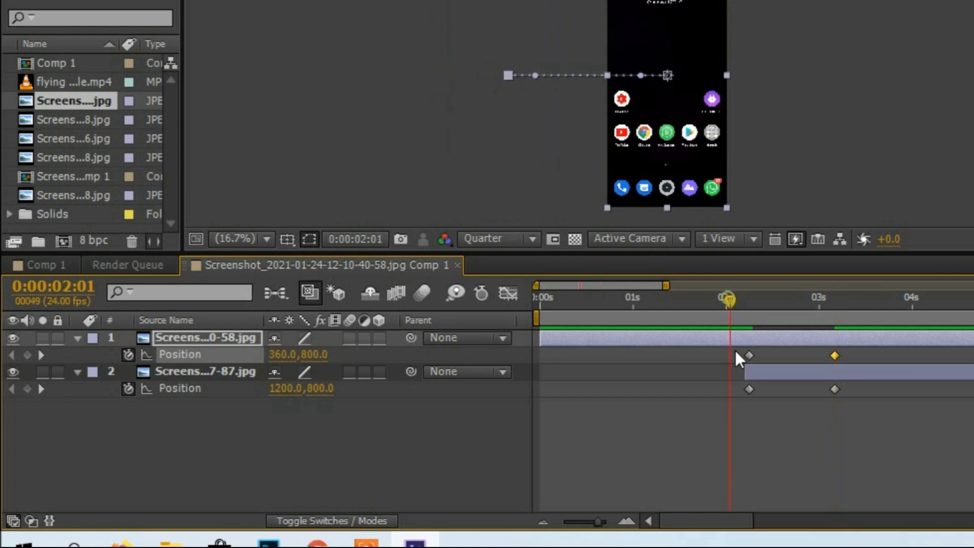
left_click(758, 411)
key("space")
key("space")
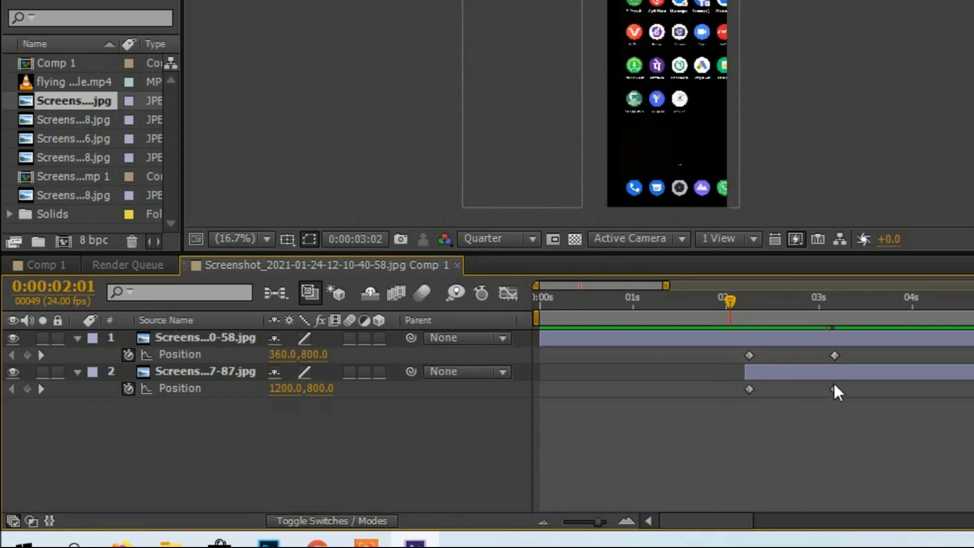
left_click_drag(833, 356, 807, 356)
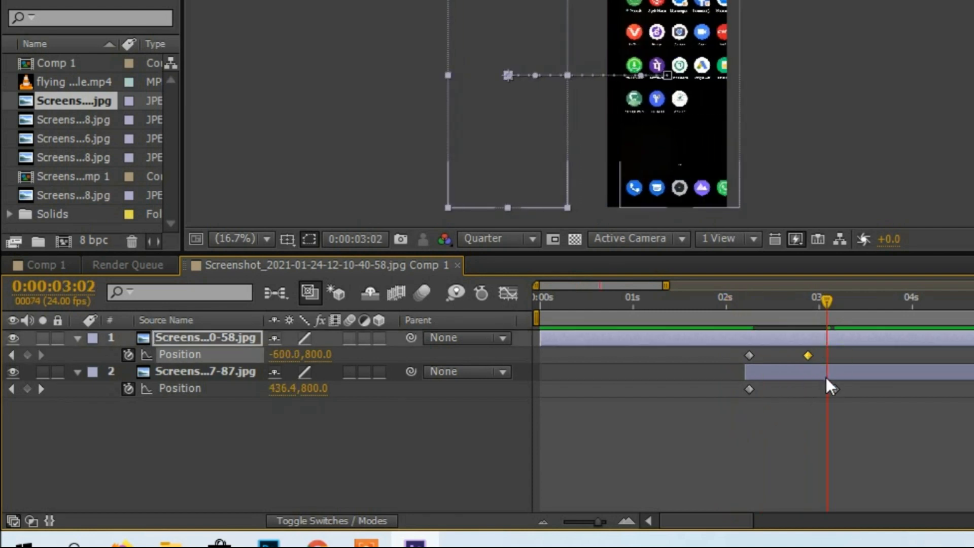
left_click(833, 389)
left_click_drag(831, 389, 808, 389)
left_click(733, 299)
key("space")
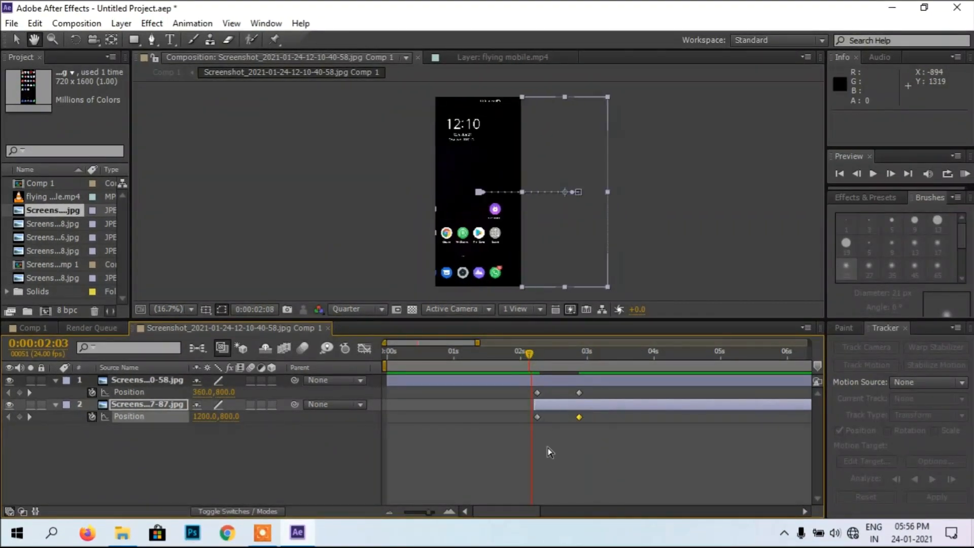
- Preview the swipe in Comp 1 and shift the nested screenshot slightly downward near 0:00:07:18
left_click(19, 327)
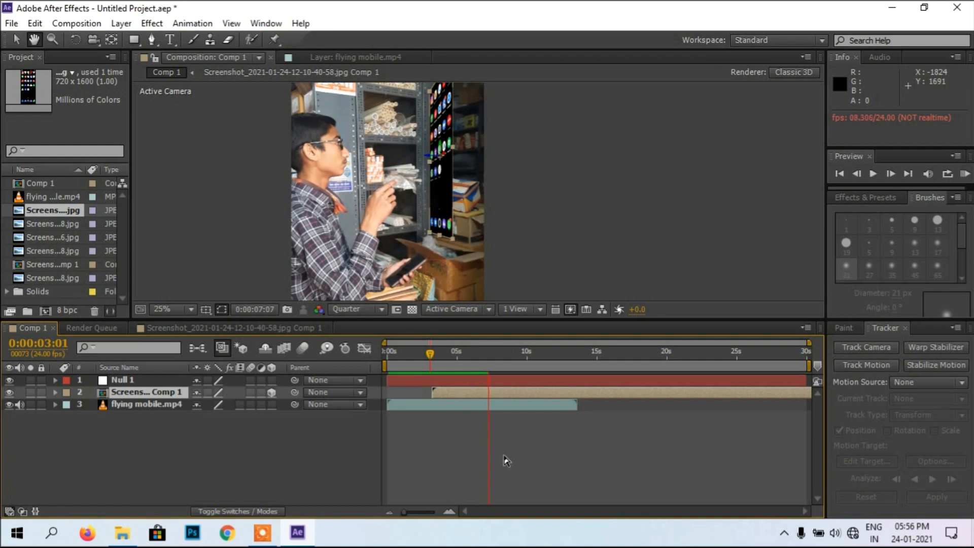
key("space")
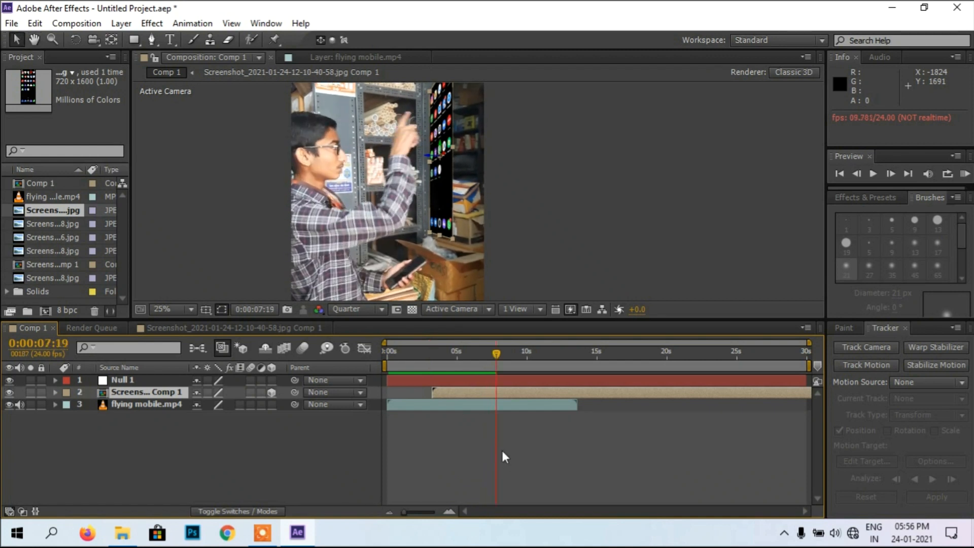
left_click_drag(496, 356, 494, 356)
left_click_drag(441, 174, 439, 195)
- Reopen the nested screenshot composition and add the Instagram screenshot as the bottom layer, starting at 0:00:04:12
left_click(492, 395)
double_click(492, 396)
left_click(54, 223)
left_click_drag(51, 226, 510, 409)
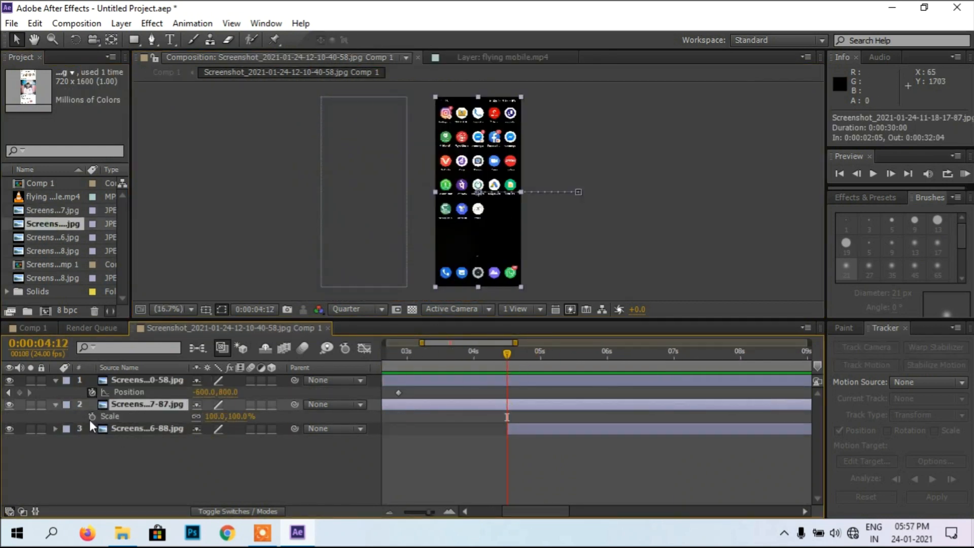
- Keyframe the app-icon screenshot's scale from 100% at 0:00:04:12 down to 8% at 0:00:04:21
left_click(92, 417)
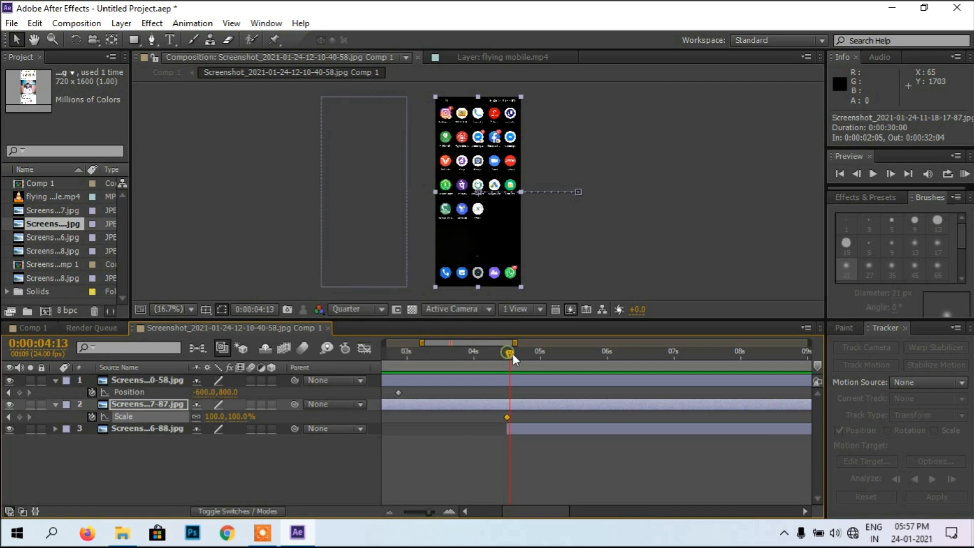
left_click_drag(513, 354, 519, 354)
left_click_drag(212, 416, 174, 416)
left_click_drag(518, 353, 524, 354)
left_click_drag(211, 416, 222, 415)
left_click_drag(524, 354, 532, 354)
left_click_drag(209, 417, 167, 412)
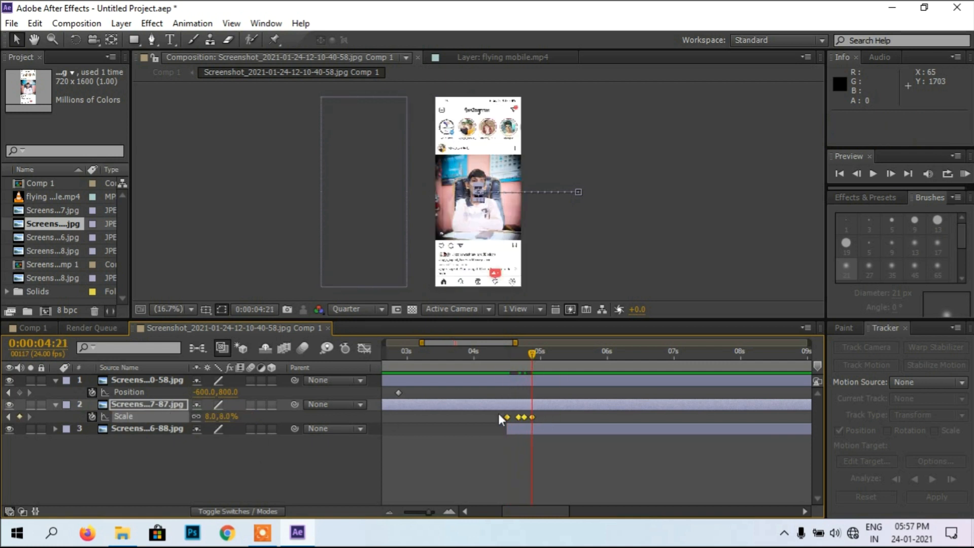
- Copy the app-icon layer's scale keyframes onto the Instagram screenshot layer, starting at 0:00:04:12
key("ctrl+c")
left_click(513, 429)
key("s")
left_click_drag(531, 354, 507, 354)
left_click(92, 440)
key("ctrl+v")
- Adjust the Instagram screenshot's scale keyframes to end at 100% at 0:00:04:21 and inspect the app-icon layer
key("space")
left_click(508, 441)
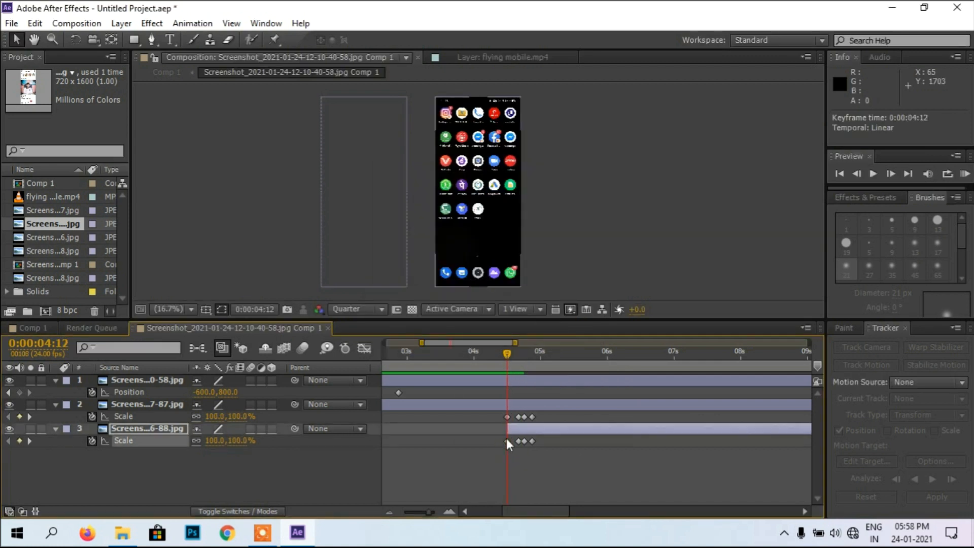
key("space")
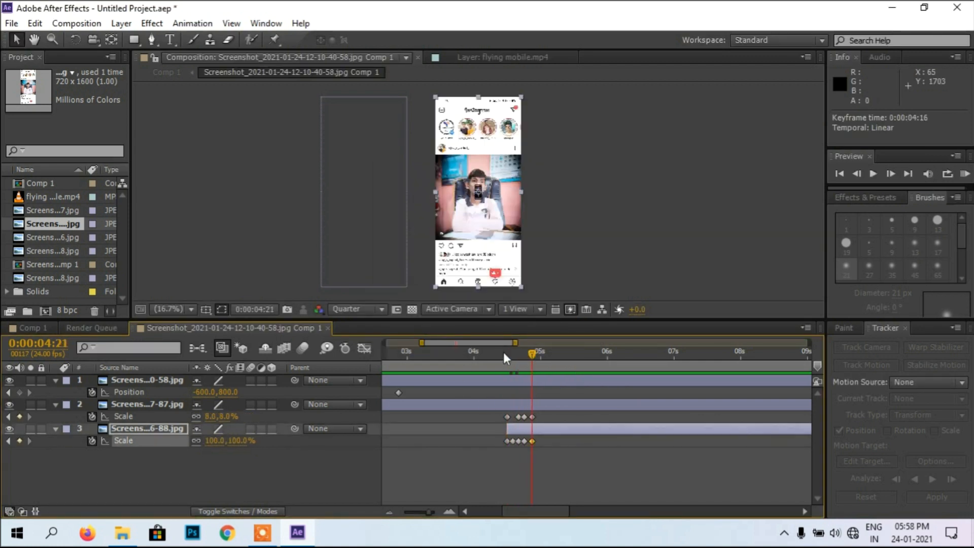
double_click(527, 406)
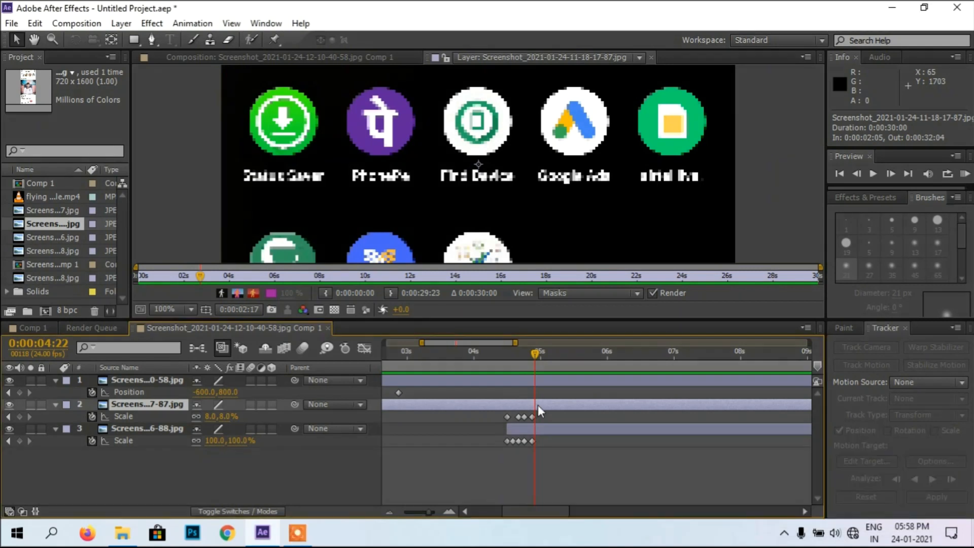
- Set the app-icon screenshot's scale keyframe at 0:00:04:21 to 0% and return to the composition view
left_click(534, 415)
key("space")
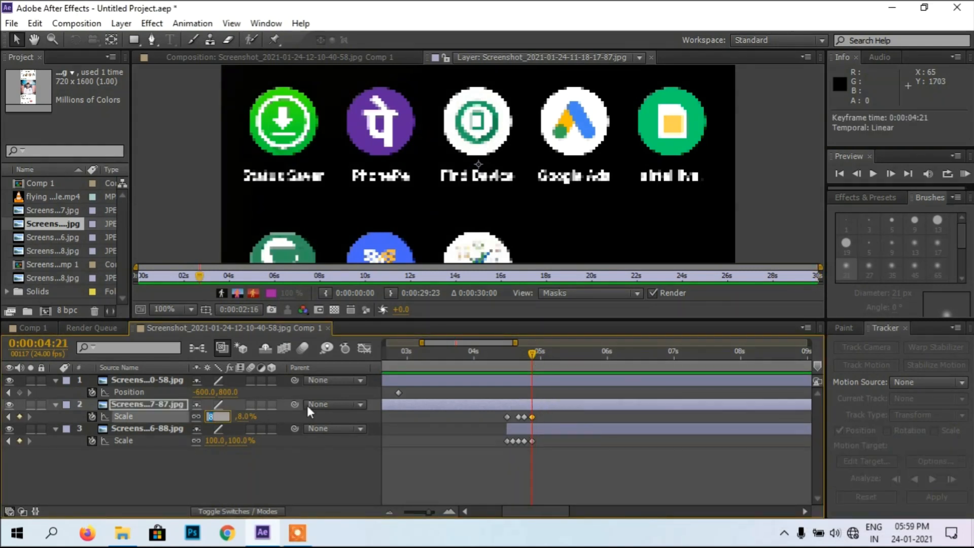
left_click(338, 56)
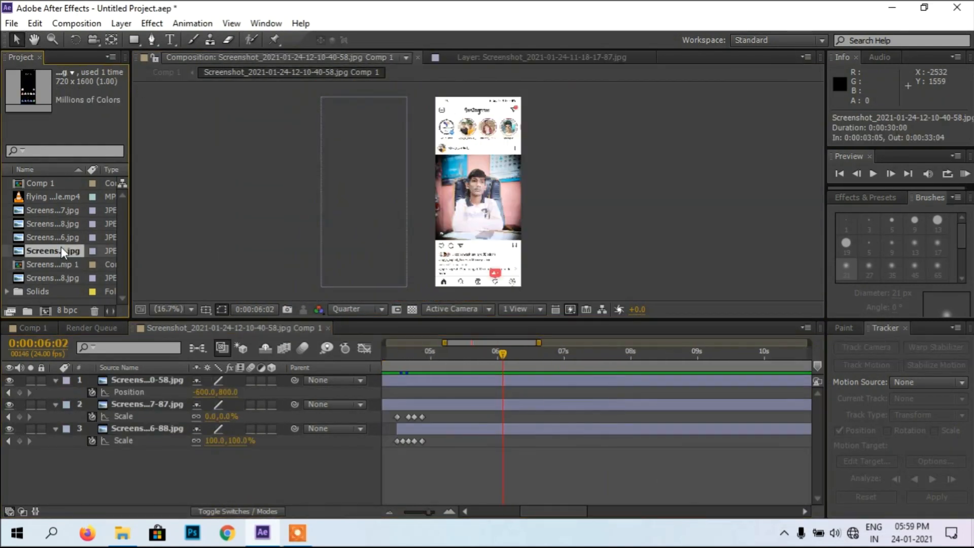
- Add the Instagram profile screenshot as the bottom layer at 0:00:06:02 and keyframe the feed layer's position sliding left to -594, 800 at 0:00:06:07
left_click_drag(63, 250, 513, 442)
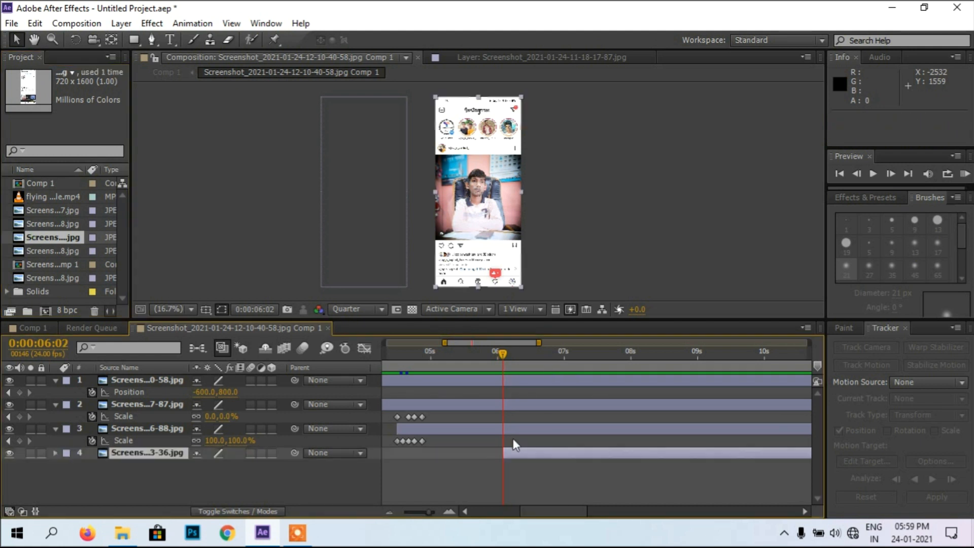
left_click(514, 430)
key("p")
left_click(104, 441)
left_click(516, 354)
left_click_drag(477, 250, 362, 250)
- Keyframe the profile screenshot's position so it slides in from the right between 0:00:06:02 and 0:00:06:07, ending at 360, 806
left_click(507, 455)
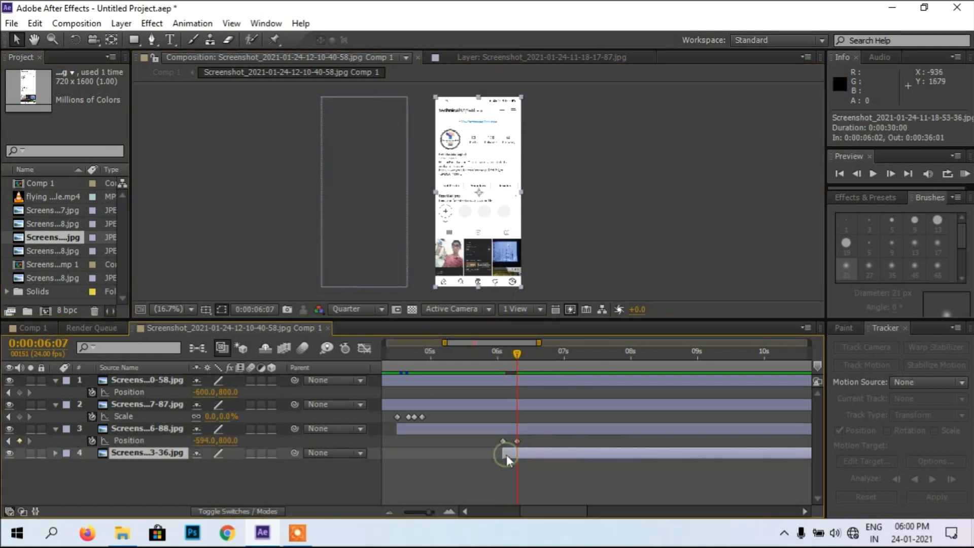
key("i")
key("p")
left_click(92, 464)
left_click(517, 353)
left_click_drag(561, 257, 462, 257)
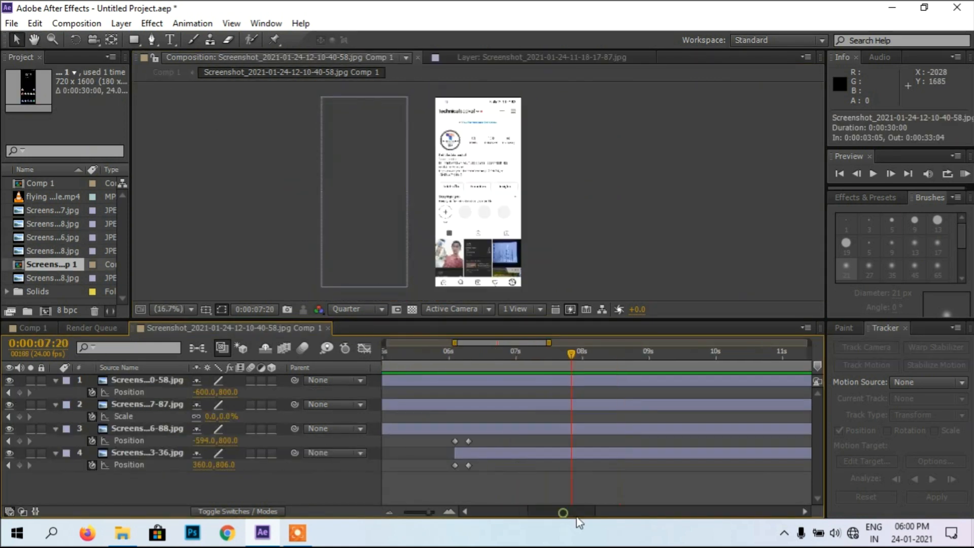
- Add the photo-grid screenshot as the bottom layer at 0:00:07:20, keyframing the profile layer's scale down to 0% and the new layer's up to 100%
left_click_drag(563, 512, 577, 517)
left_click(40, 239)
left_click(35, 225)
left_click(39, 240)
left_click(46, 279)
left_click_drag(46, 279, 480, 469)
left_click(506, 452)
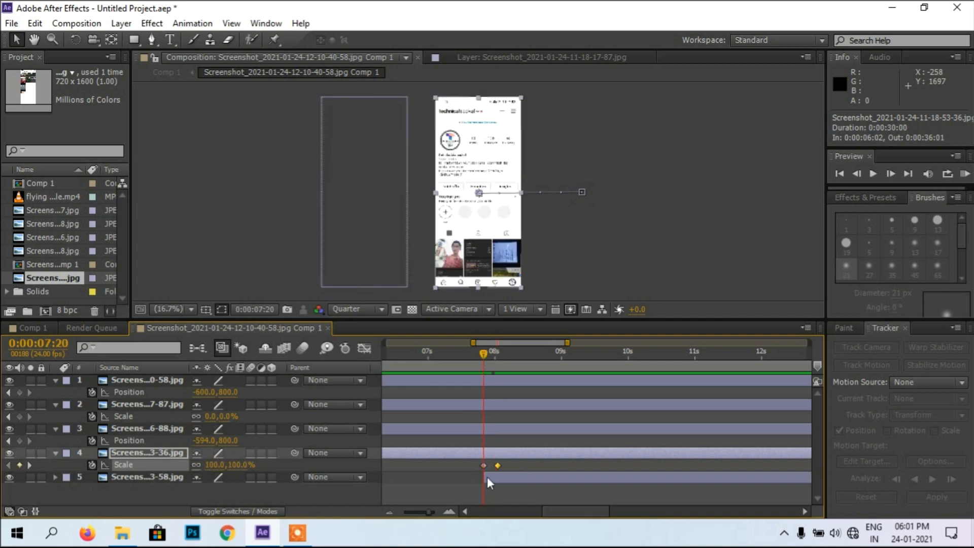
key("Return")
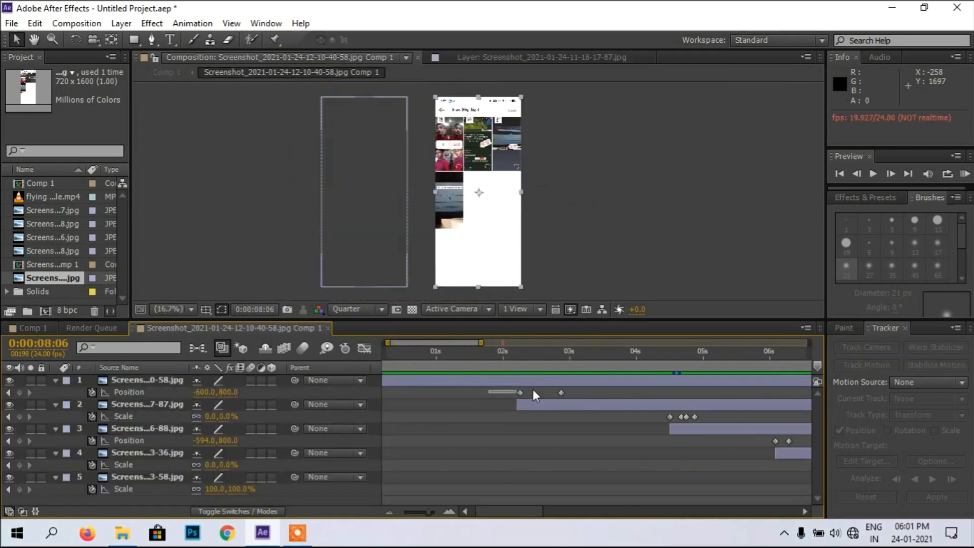
- Select the position and scale keyframes of all five screenshot layers and open the keyframe options
left_click_drag(532, 388, 576, 398)
left_click_drag(658, 412, 707, 423)
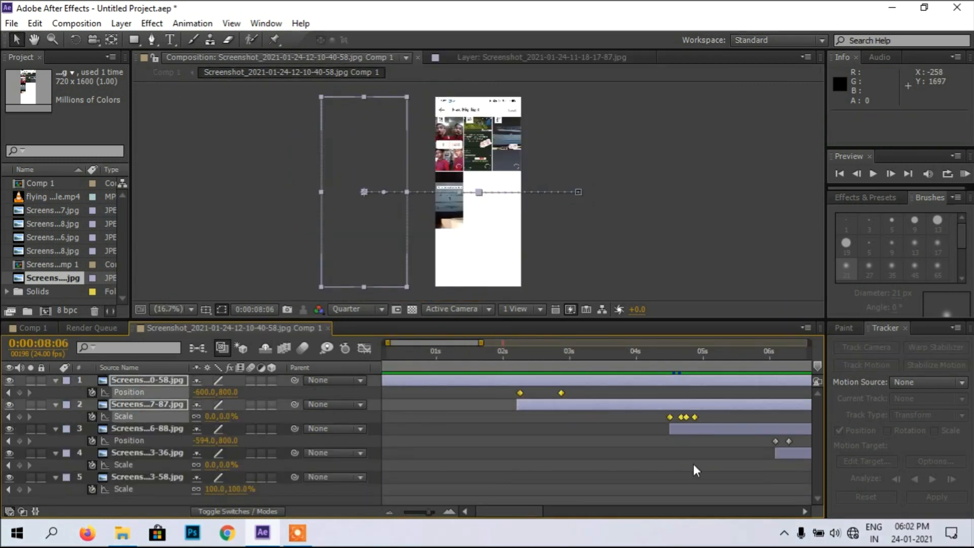
left_click_drag(513, 511, 562, 511)
left_click_drag(445, 436, 481, 446)
left_click_drag(552, 461, 598, 469)
left_click_drag(560, 511, 574, 511)
left_click_drag(469, 485, 515, 495)
left_click_drag(574, 511, 437, 497)
right_click(532, 403)
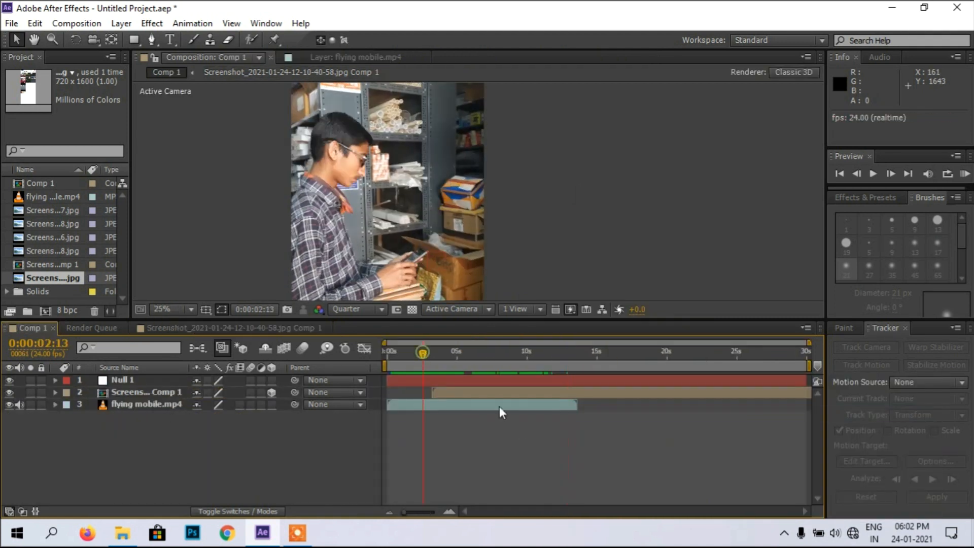
- In Comp 1, move the nested phone-screen layer's anchor point down to its lower edge at the handheld phone using the Pan Behind tool
key("space")
left_click(467, 392)
left_click_drag(445, 353, 437, 355)
left_click(111, 40)
scroll(439, 203, "up", 3)
left_click_drag(329, 132, 332, 235)
scroll(463, 224, "down", 4)
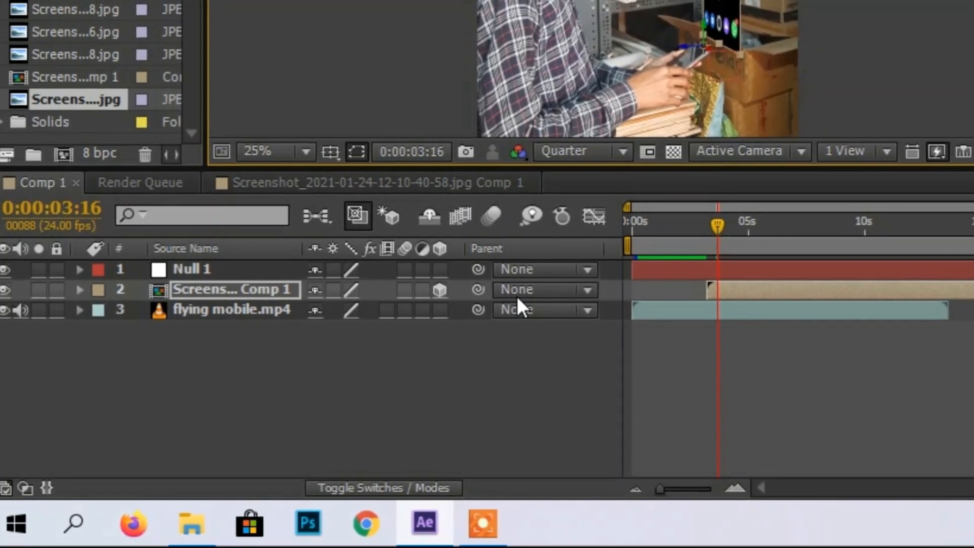
- Keyframe the phone-screen layer's scale at 0% and move that keyframe to about 0:00:03:10
key("s")
left_click_drag(706, 221, 691, 223)
left_click(324, 312)
type("0")
key("Return")
left_click_drag(670, 236, 667, 241)
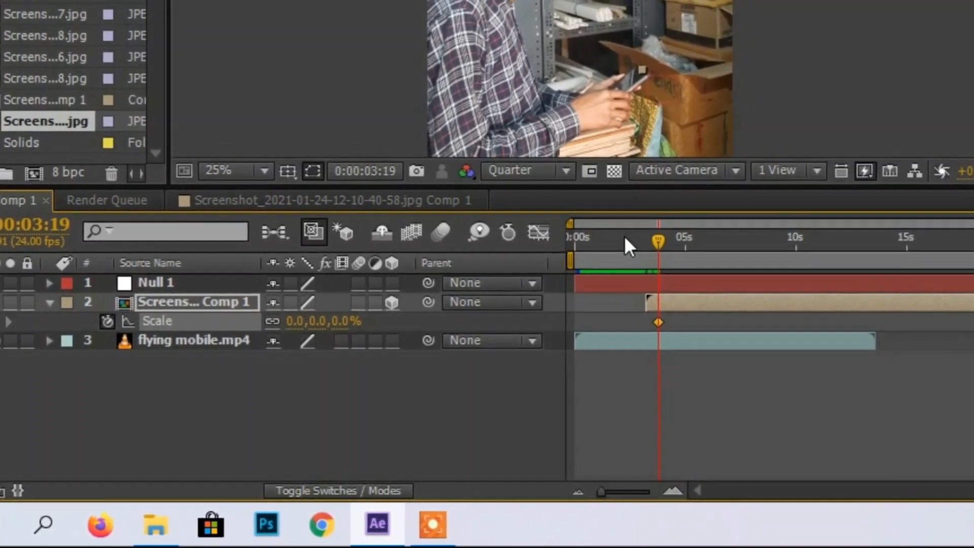
left_click_drag(661, 322, 652, 317)
- Keyframe the phone-screen layer's scale at 50% at 0:00:03:22 and 100% at 0:00:04:02
left_click_drag(649, 238, 646, 244)
left_click(289, 325)
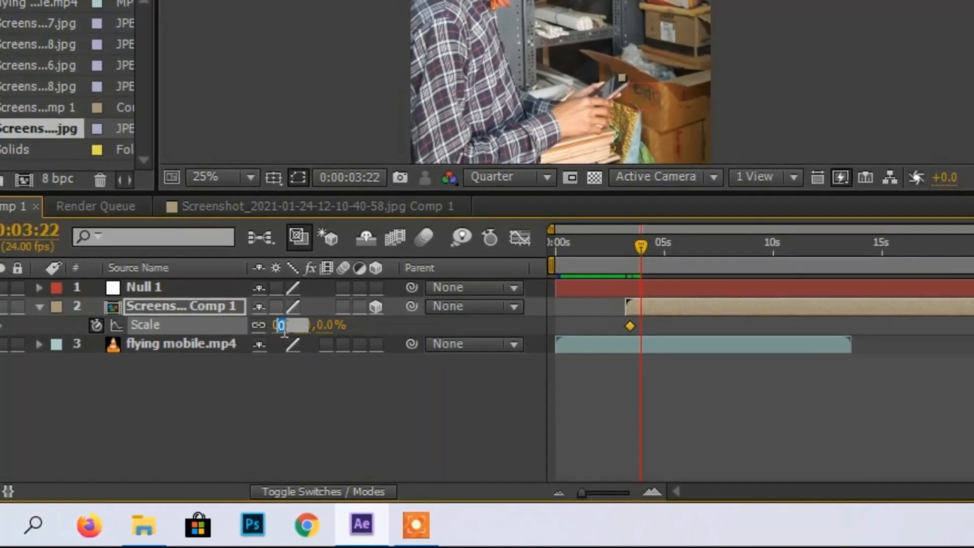
type("50")
key("Return")
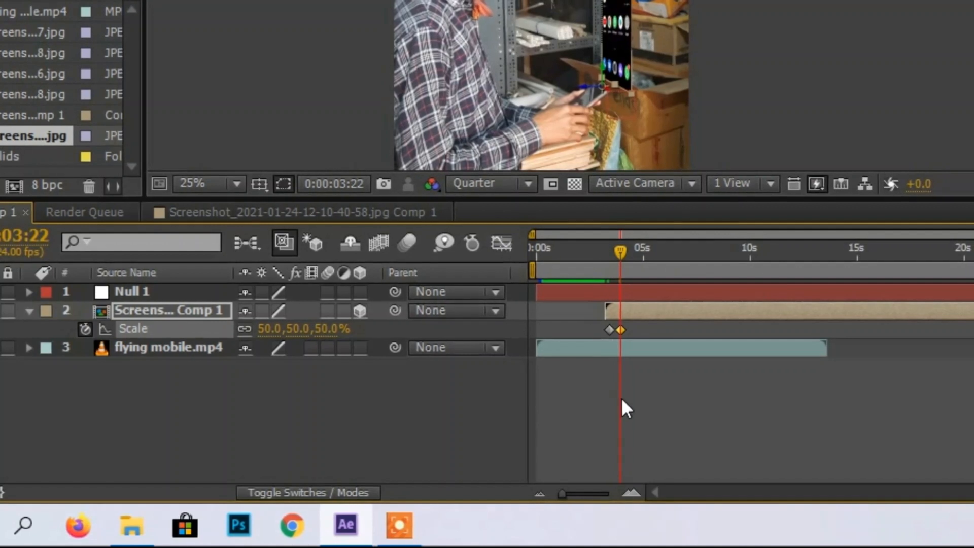
left_click_drag(972, 236, 708, 222)
left_click_drag(806, 258, 811, 254)
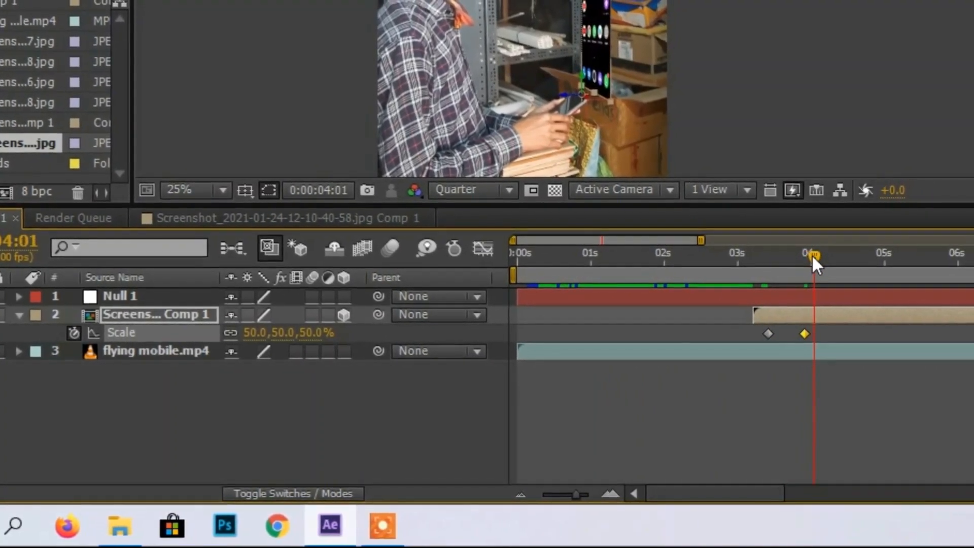
left_click(254, 332)
type("100")
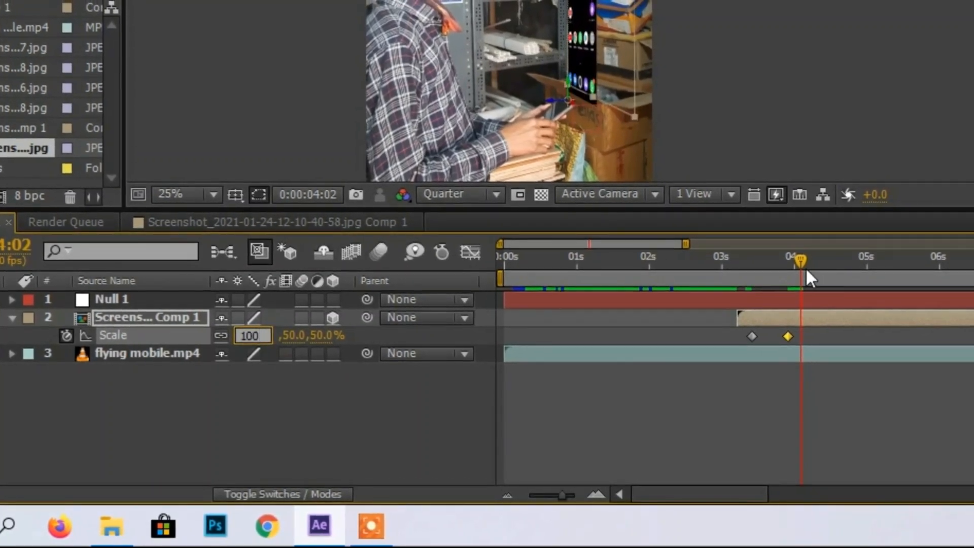
key("Return")
- Add scale keyframes of 40% at 0:00:04:07 and 60% at 0:00:04:12 to the phone-screen layer
left_click_drag(798, 261, 815, 260)
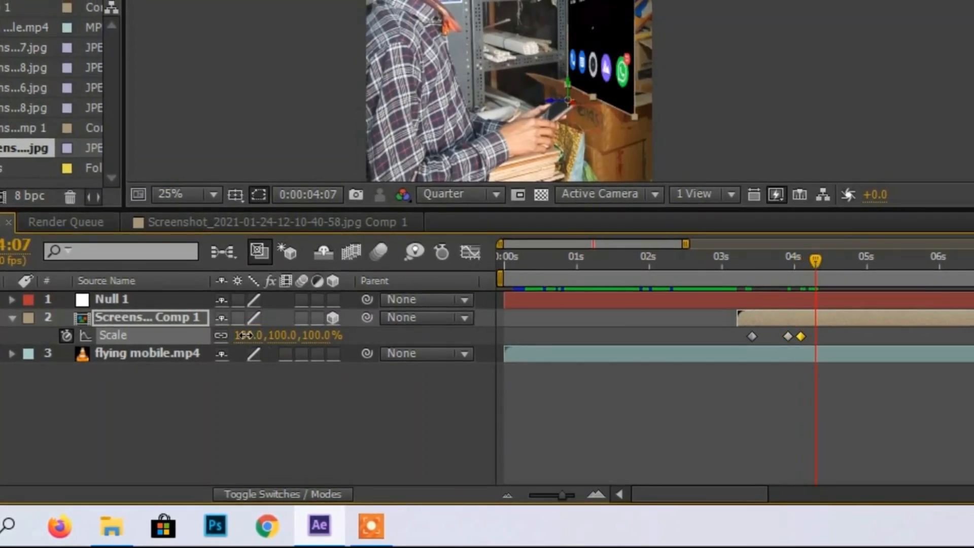
type("40")
key("Return")
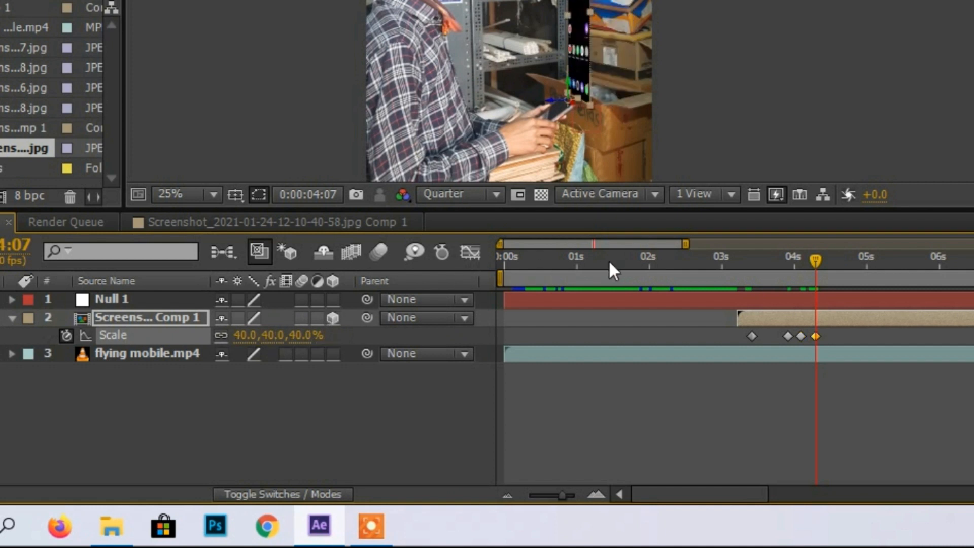
left_click_drag(809, 260, 828, 259)
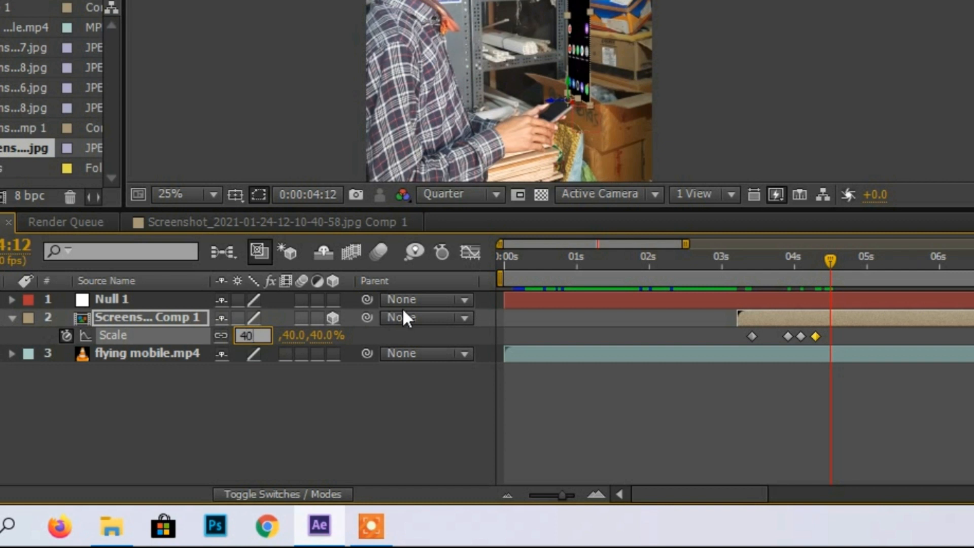
type("60")
key("Return")
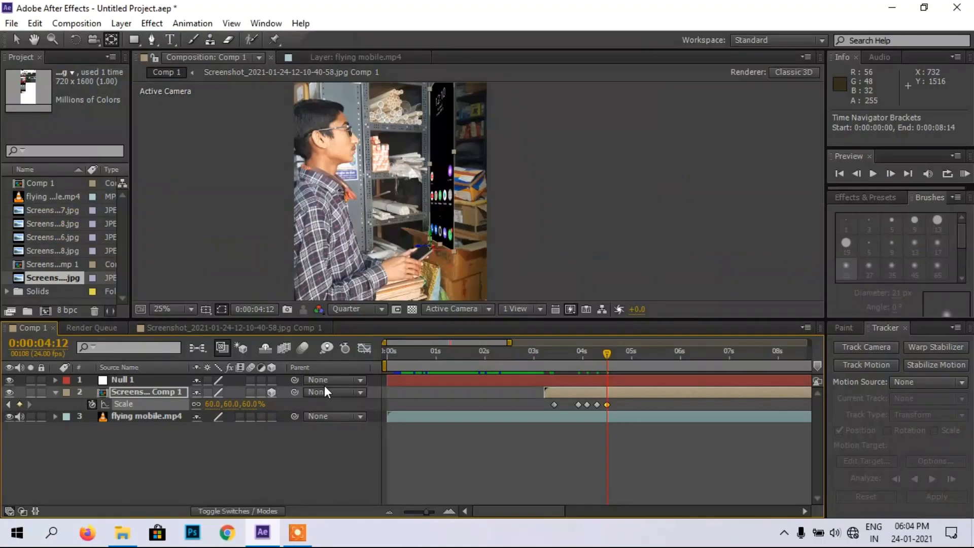
- Preview the phone screen's pop-up and pull its scale keyframes closer together, with the fourth at 0:00:04:00 and the last at about 0:00:04:03
left_click(544, 354)
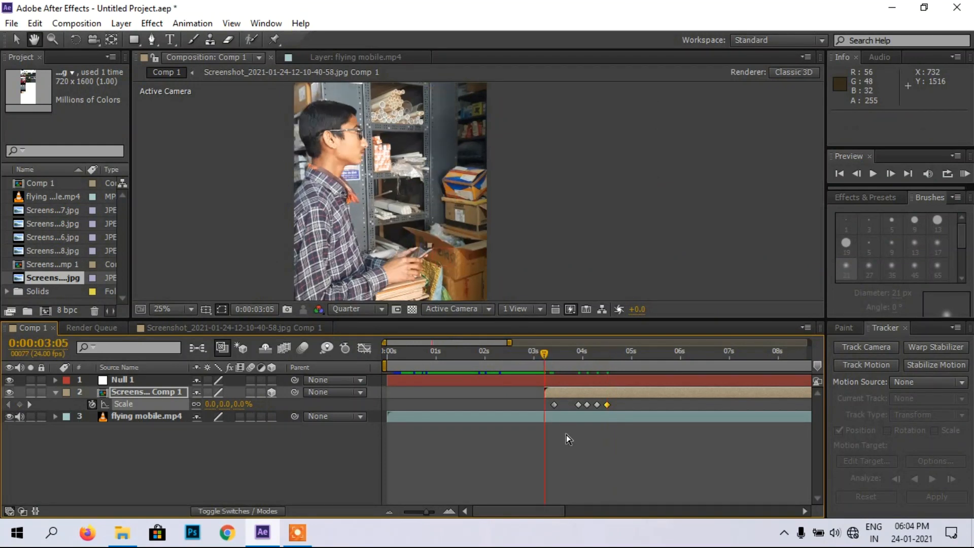
key("space")
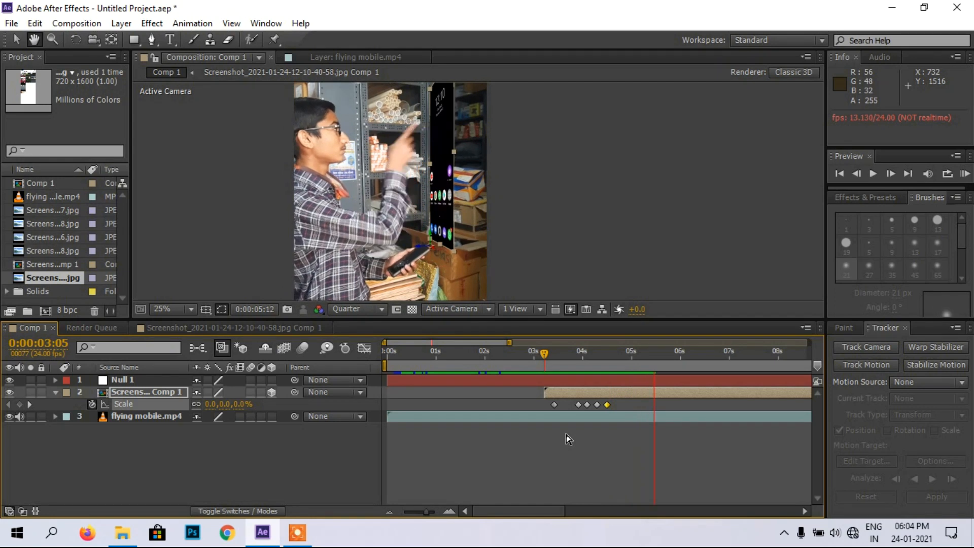
key("space")
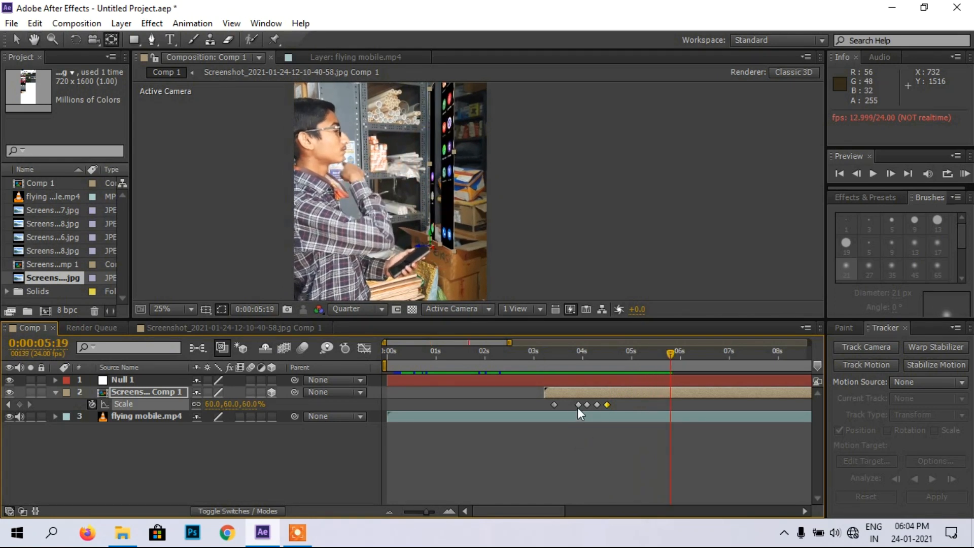
left_click_drag(570, 406, 565, 405)
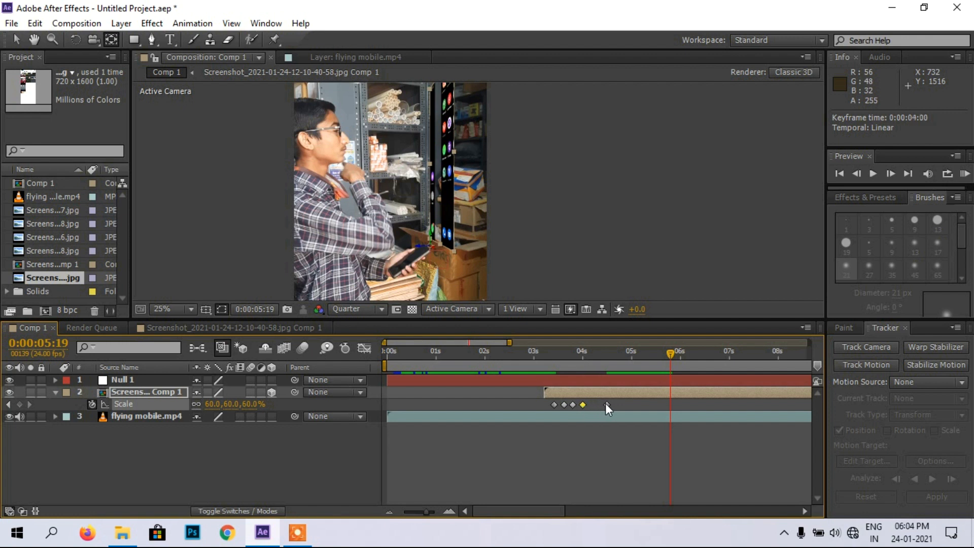
left_click_drag(593, 405, 589, 406)
left_click(541, 353)
key("space")
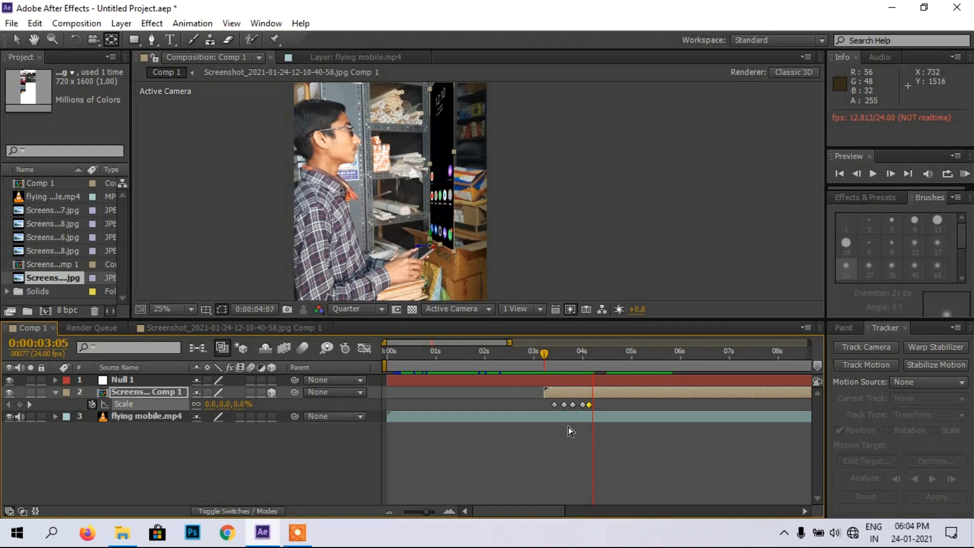
- Tighten the five scale keyframes further so they run from 0:00:03:06 to about 0:00:03:19, and preview the faster pop-up
left_click_drag(478, 340, 506, 344)
left_click_drag(419, 343, 450, 336)
left_click_drag(494, 406, 484, 406)
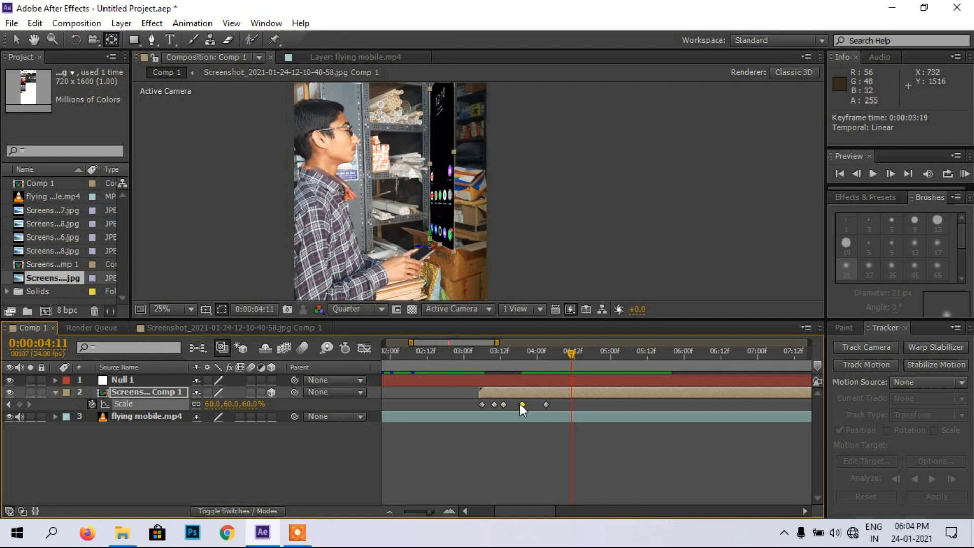
left_click_drag(527, 404, 522, 403)
left_click(467, 349)
key("space")
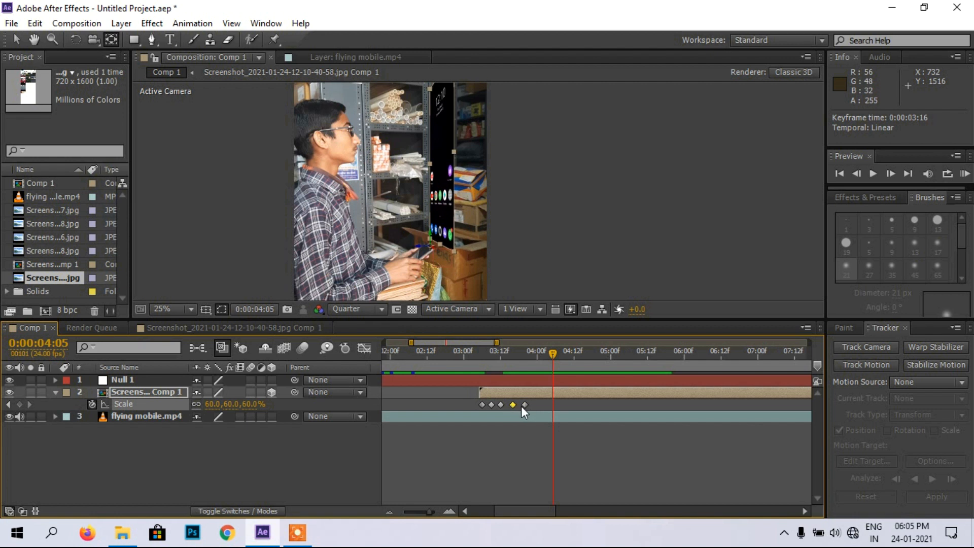
left_click(513, 405)
left_click(467, 355)
left_click(481, 432)
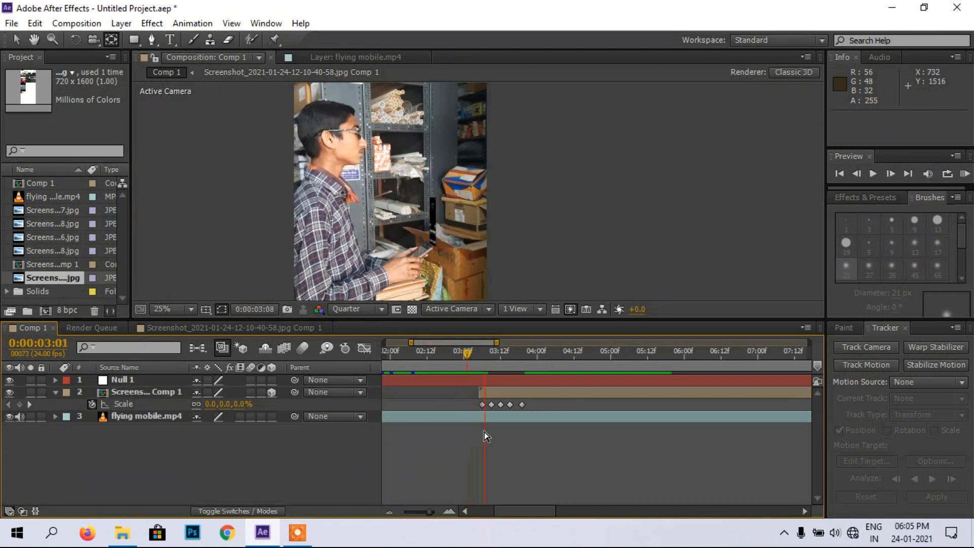
key("space")
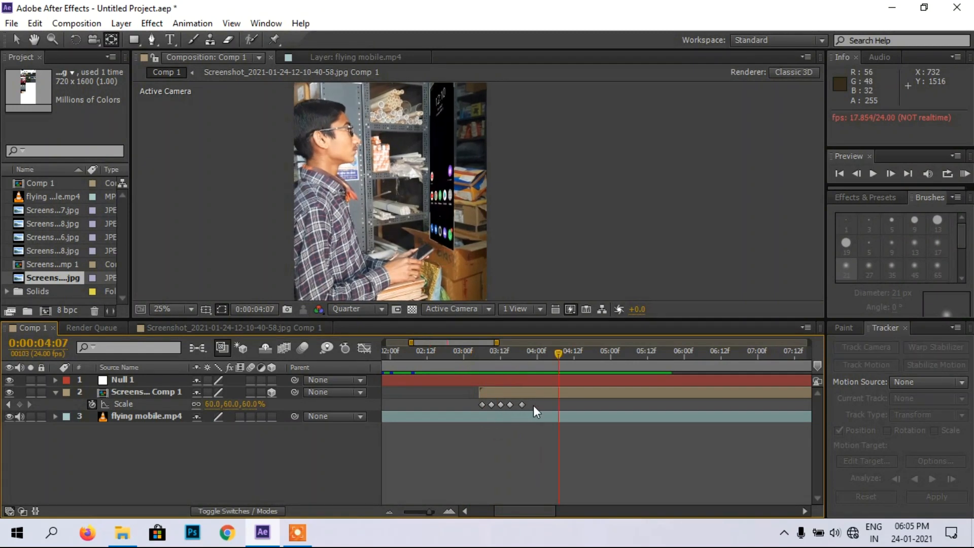
- Apply Easy Ease to all five scale keyframes of the phone-screen layer and preview the animation in the full frame
left_click_drag(534, 405, 490, 403)
right_click(482, 405)
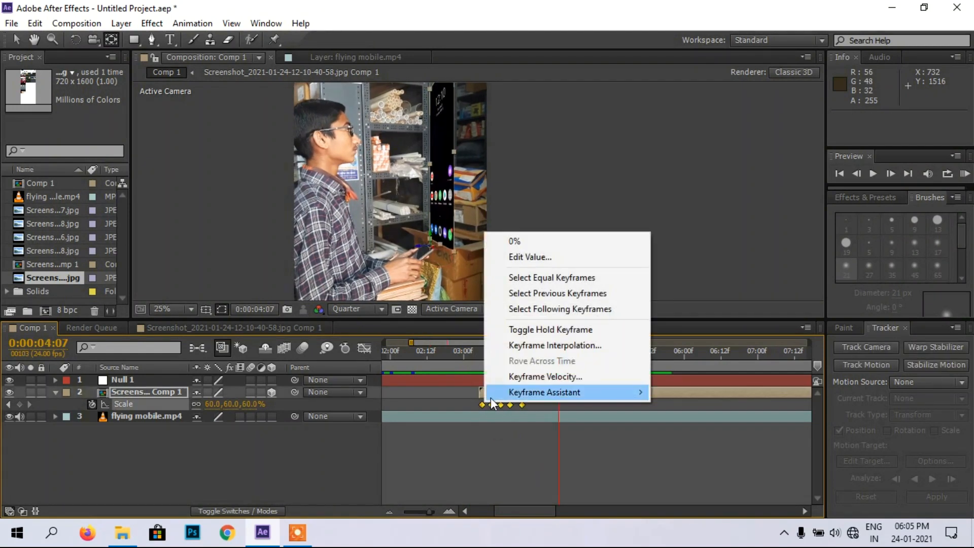
mouse_move(628, 392)
left_click(679, 426)
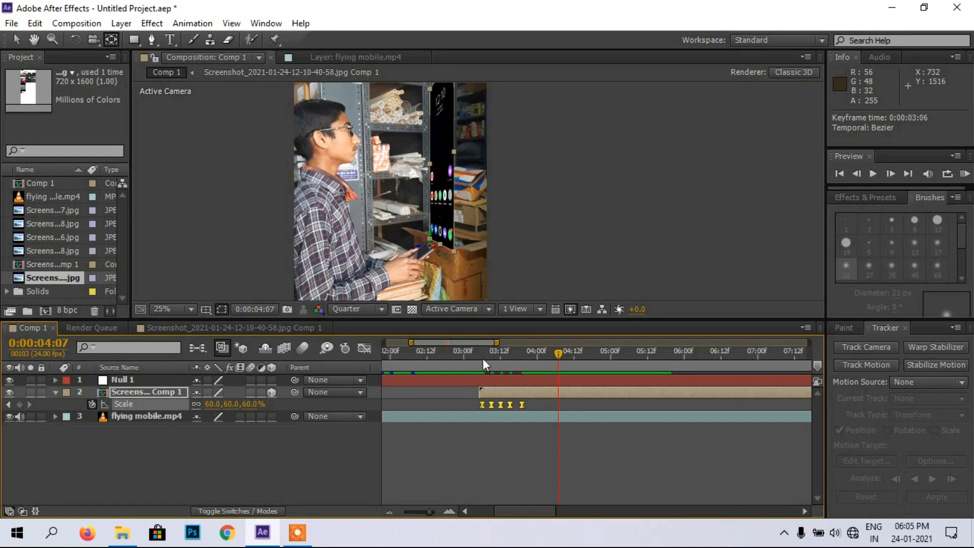
left_click_drag(482, 358, 476, 365)
key("space")
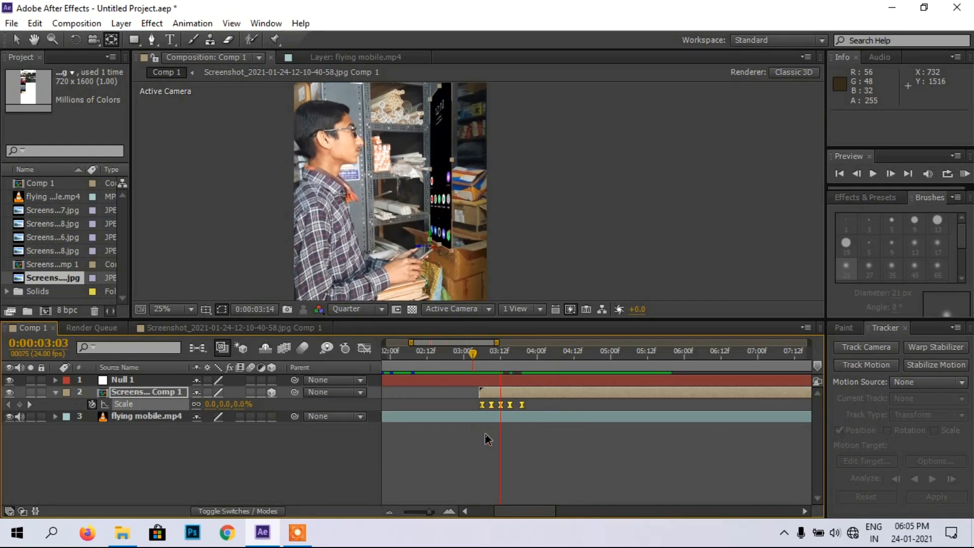
scroll(464, 223, "down", 1)
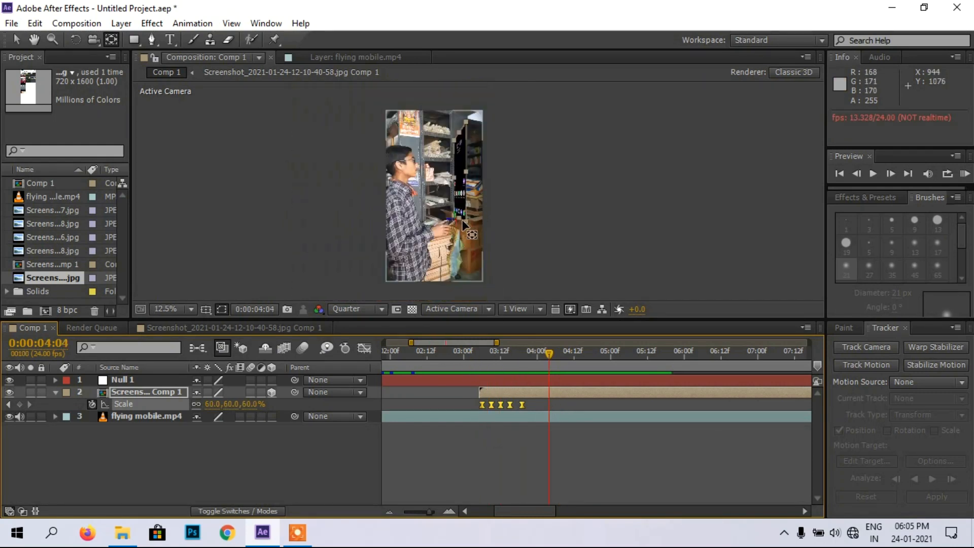
left_click(475, 351)
left_click(501, 446)
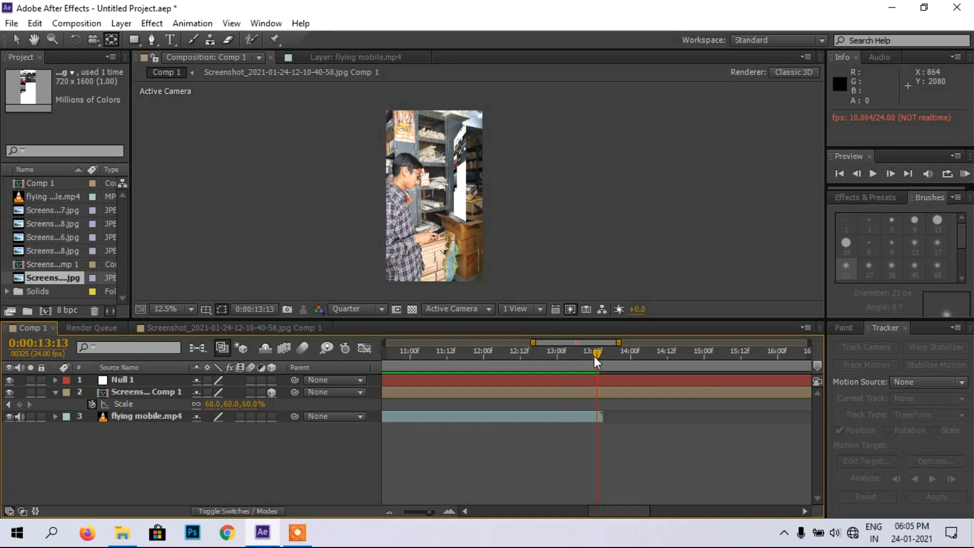
- Parent the phone-screen layer to Null 1 near the end of the flying mobile clip
left_click(575, 392)
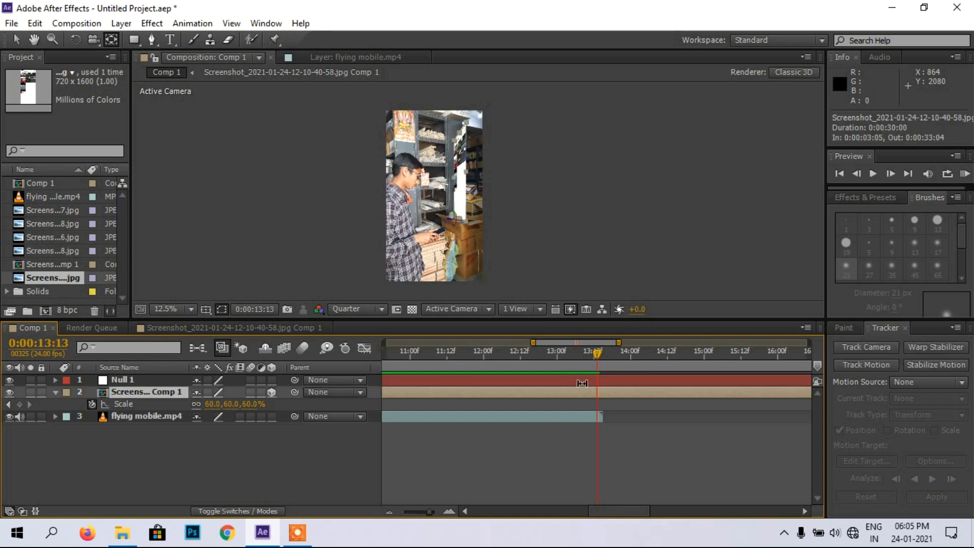
left_click_drag(596, 354, 567, 354)
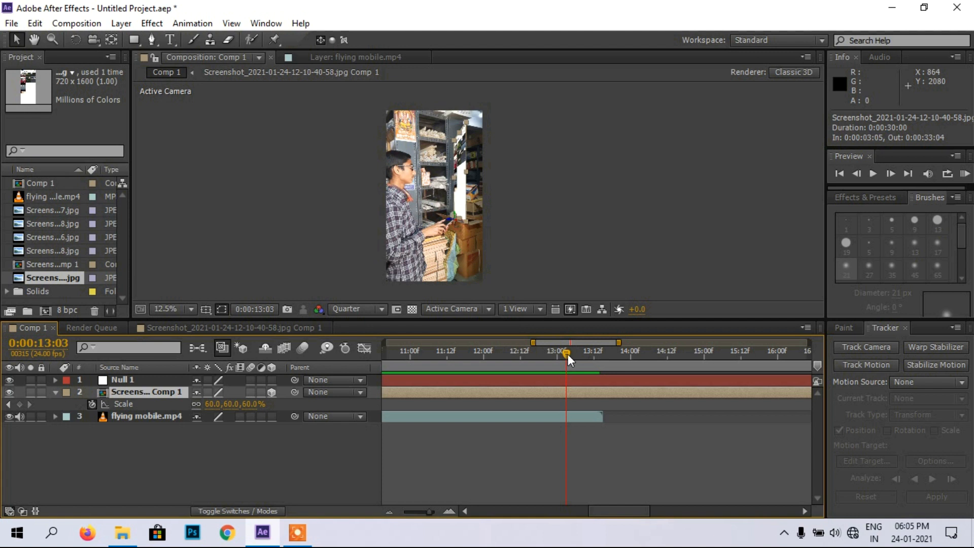
left_click_drag(566, 354, 589, 355)
left_click_drag(294, 392, 205, 380)
- Shrink the phone screen near the clip's end with scale keyframes of 50%, 40% and finally 0% at 0:00:13:10
mouse_move(589, 354)
left_mouse_down()
mouse_move(533, 392)
mouse_move(557, 355)
mouse_move(574, 355)
left_mouse_up()
left_click(211, 404)
type("50")
key("Return")
left_click(211, 404)
type("40")
key("Return")
left_click_drag(244, 400, 240, 400)
left_click(553, 393)
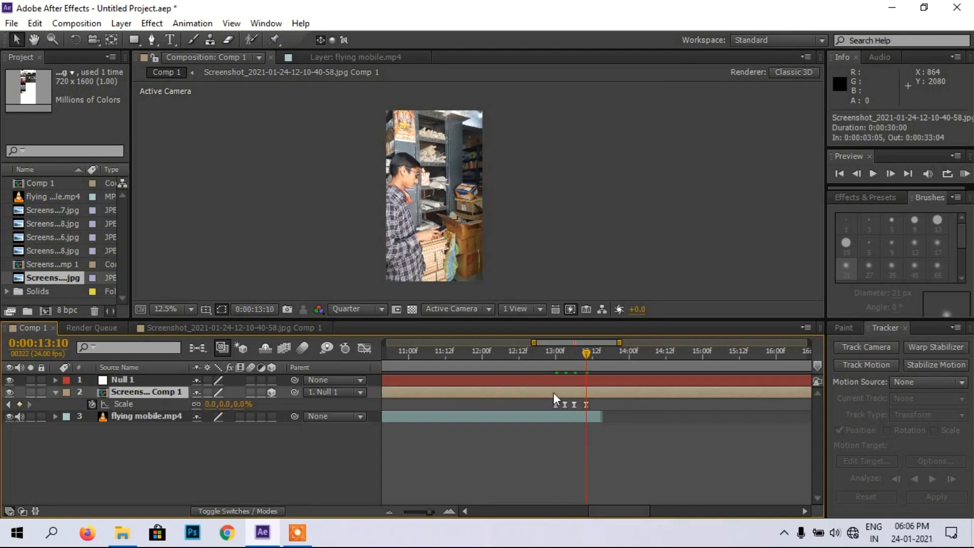
- Try animating the phone screen's position down toward the handset near the clip's end, with Easy Ease on the position keyframes
key("Page_Up")
key("Page_Up")
key("Page_Up")
key("Page_Up")
key("Page_Up")
key("Page_Up")
key("Page_Up")
key("Page_Up")
key("Page_Up")
key("Page_Up")
key("Page_Up")
key("p")
key("Page_Down")
key("Page_Down")
left_click_drag(467, 186, 516, 294)
left_click_drag(558, 404, 594, 405)
left_click(552, 405, "shift")
key("F9")
- Fit the frame in the viewer, show the whole composition's duration and preview the animation from 0:00:02:07
left_click_drag(512, 343, 810, 342)
left_click(547, 353)
left_click(192, 309)
left_click(178, 53)
left_click(419, 352)
left_click(676, 432)
key("space")
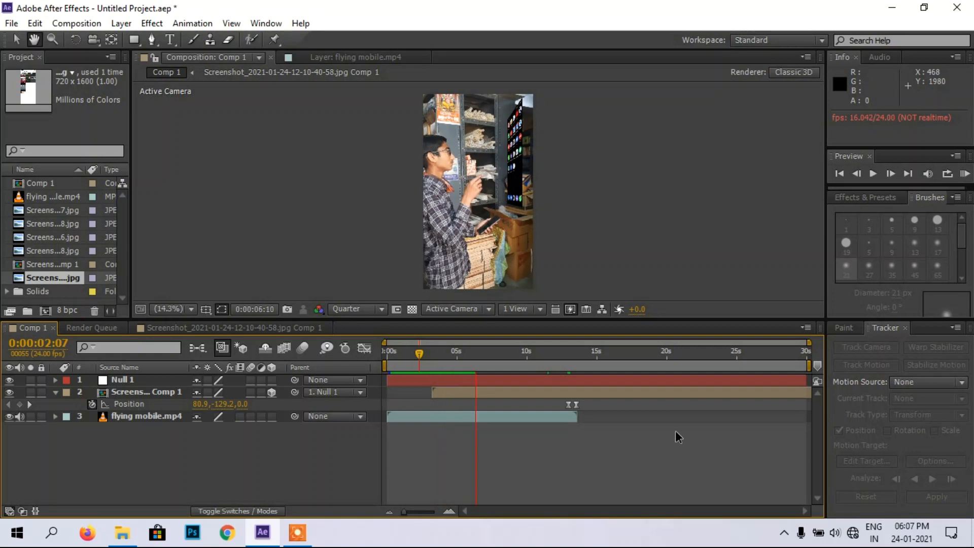
- Set the phone screen's last pop-up scale keyframe at 0:00:03:19 to 66% and preview it from 0:00:02:22
left_click(146, 393)
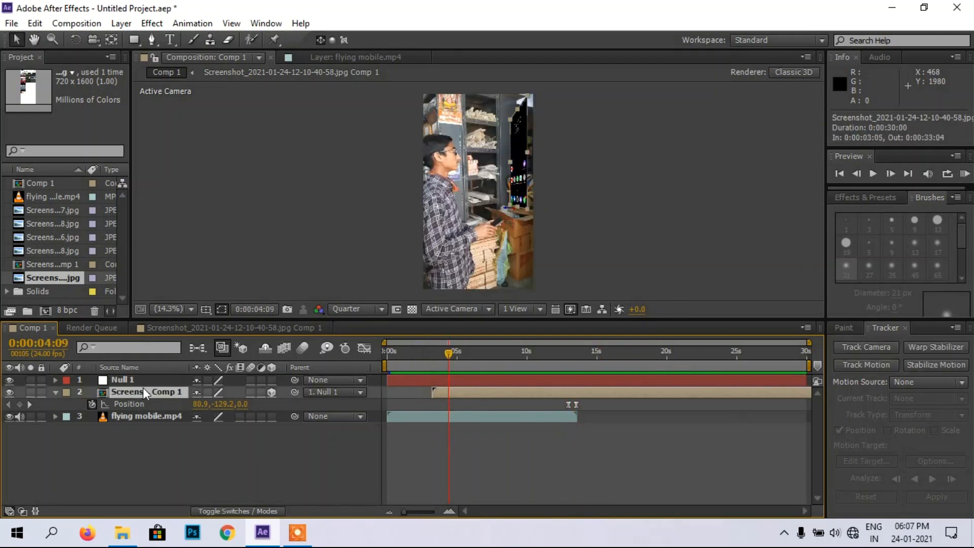
left_click_drag(809, 342, 513, 343)
left_click(566, 405)
left_click(212, 404)
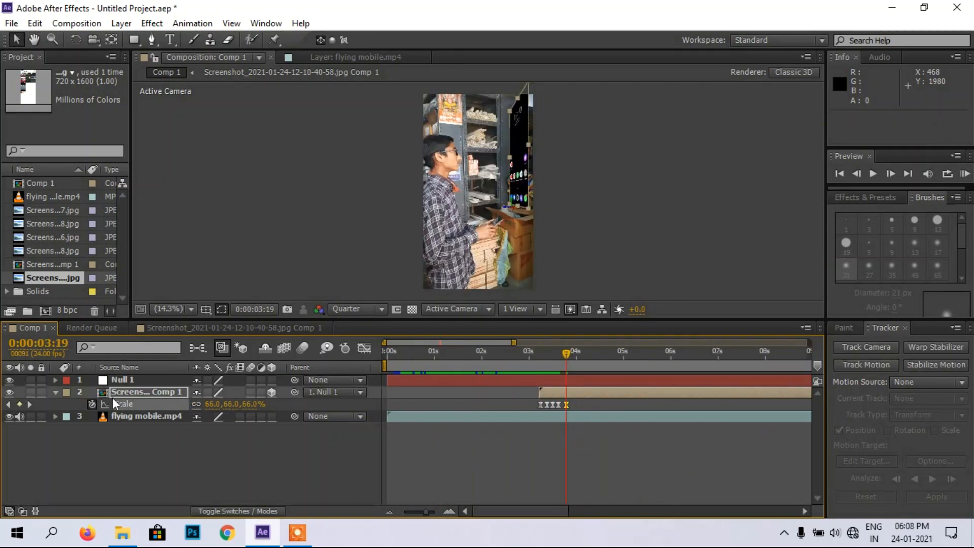
key("space")
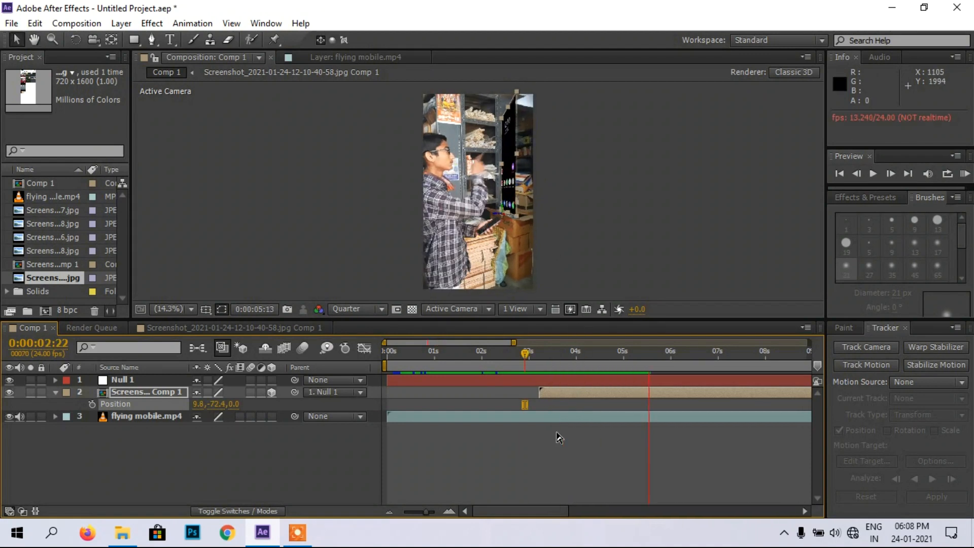
key("space")
- Show the composition's full 30-second duration and preview the finished effect from the start
left_click_drag(702, 511, 553, 511)
left_click_drag(513, 342, 854, 351)
left_click(386, 351)
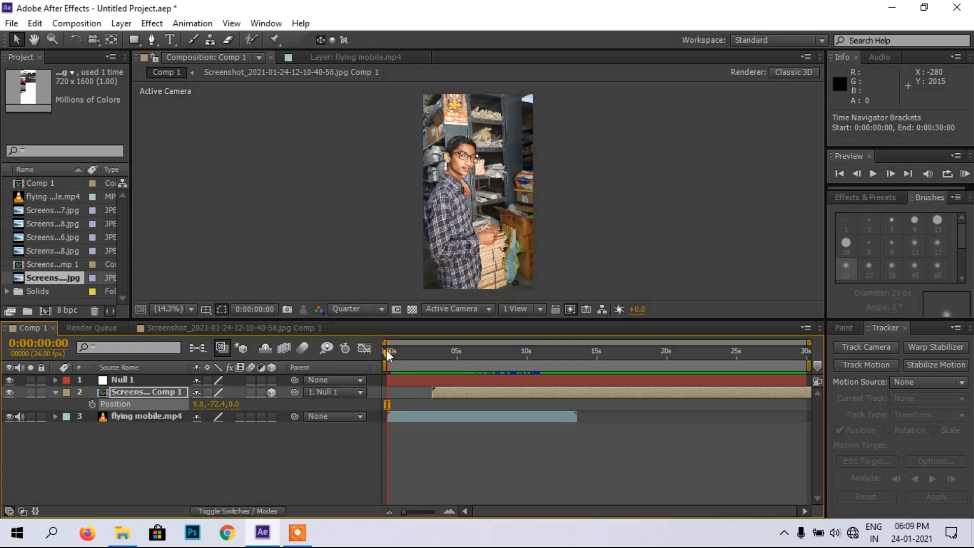
key("space")
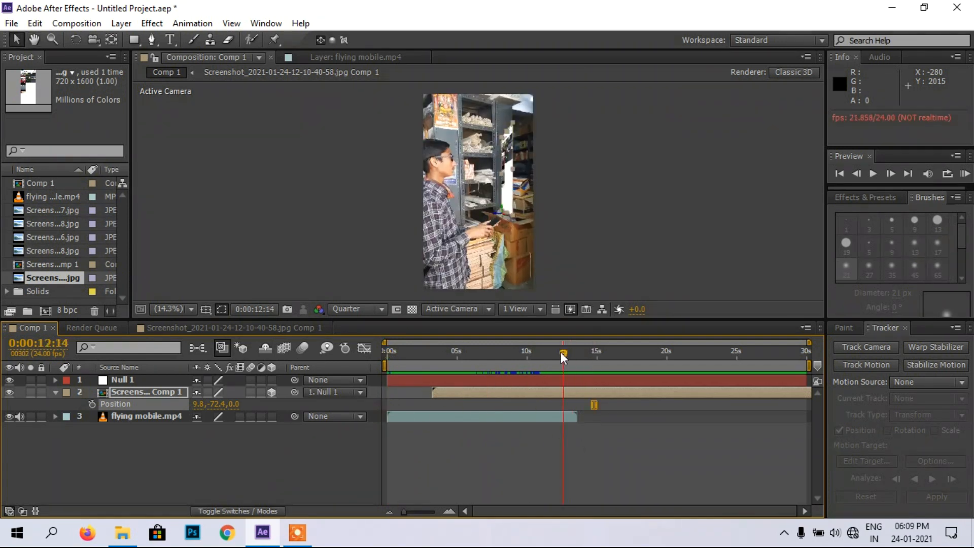
- Trim the work area's end to the end of the flying mobile clip and preview that range
left_click_drag(810, 366, 578, 366)
left_click_drag(809, 342, 663, 342)
key("space")
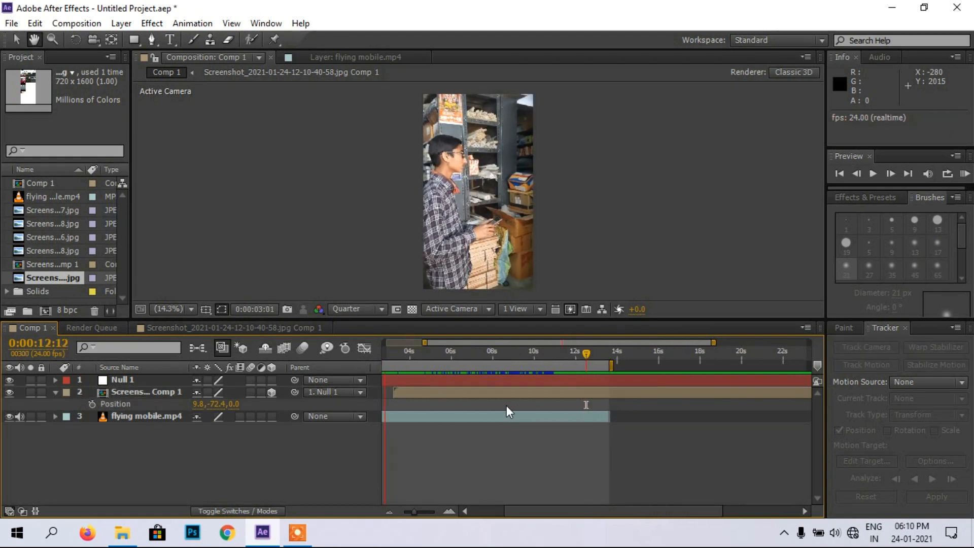
key("space")
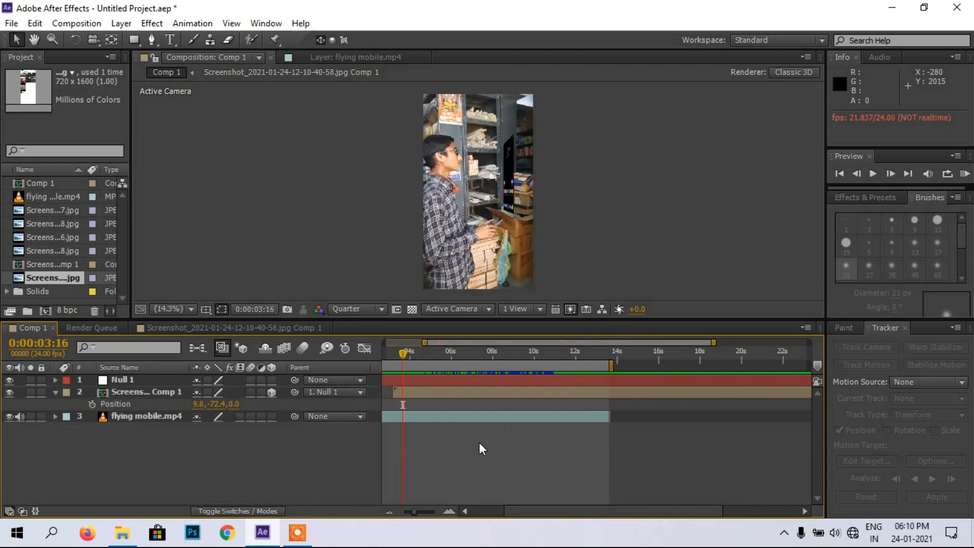
- Export the composition as an AVI movie to the Filmora pictures folder, starting its file name with "Flyi"
left_click(9, 23)
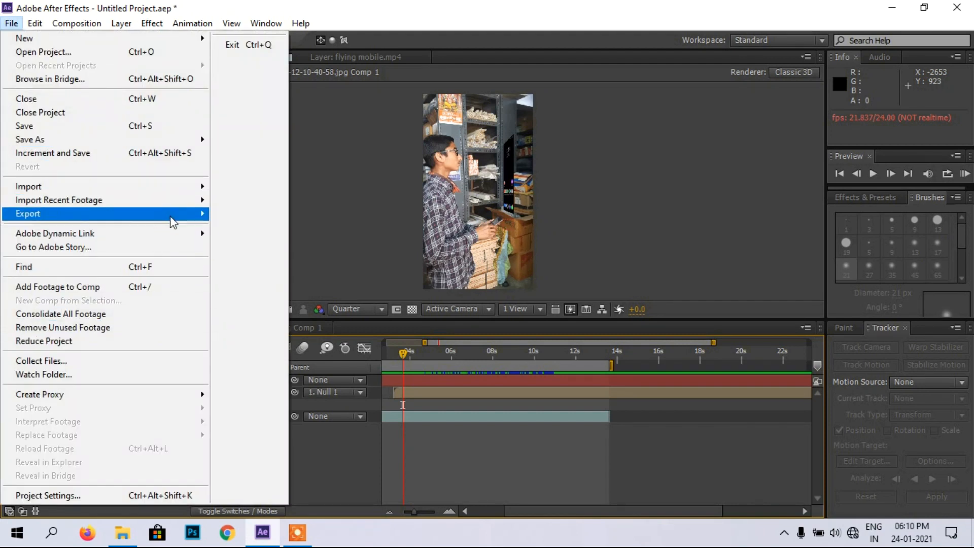
mouse_move(181, 218)
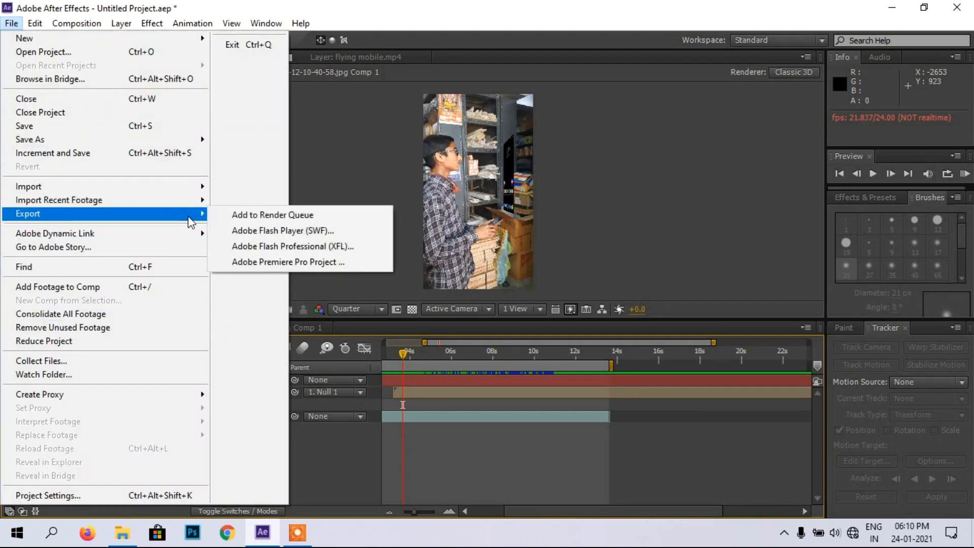
left_click(246, 262)
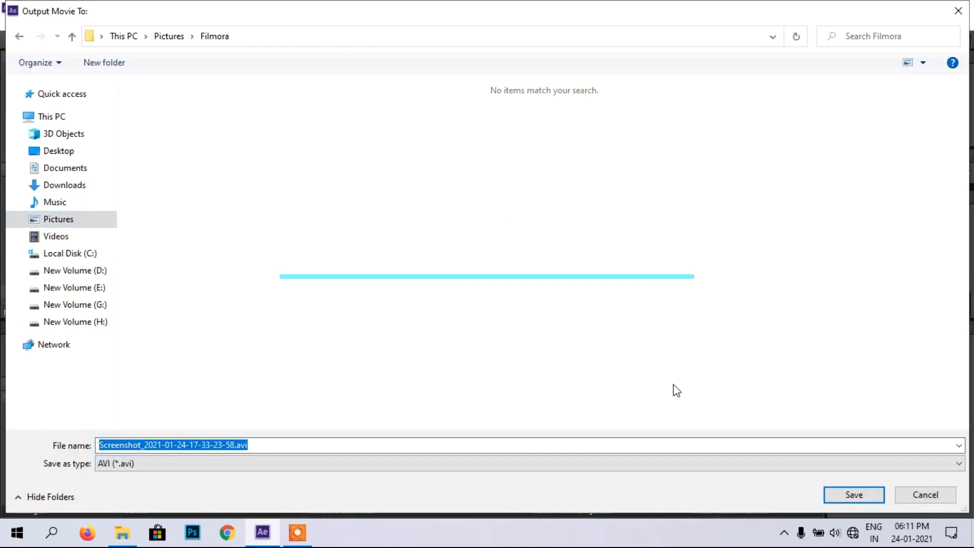
type("Flyi")
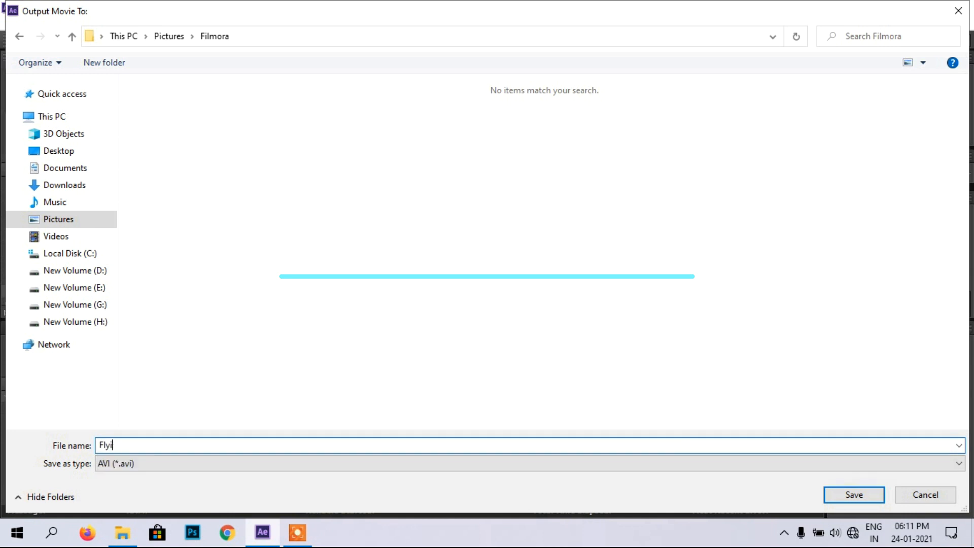